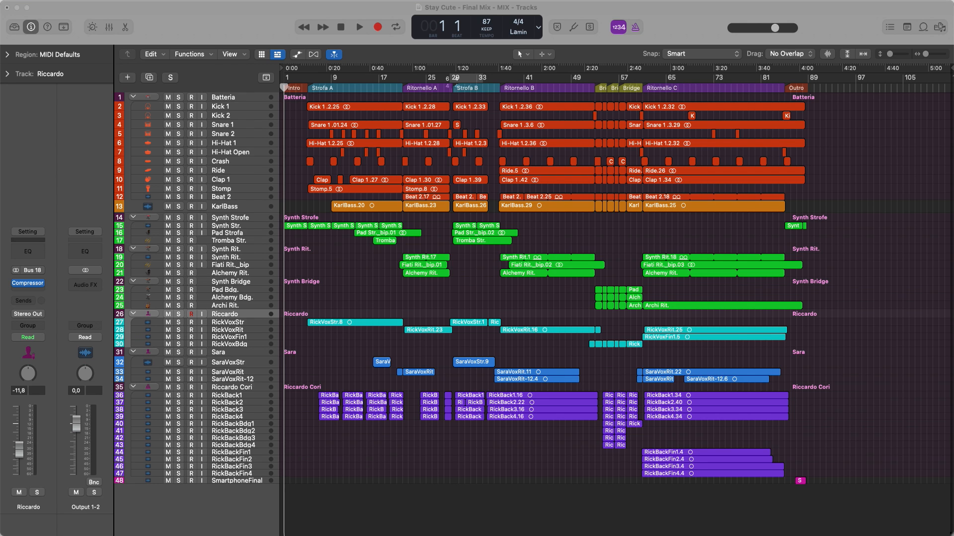
# Show the mixer and examine the channel strips from the Batteria stack through to the Master output, closing the mixer when done
pyautogui.click(642, 250)
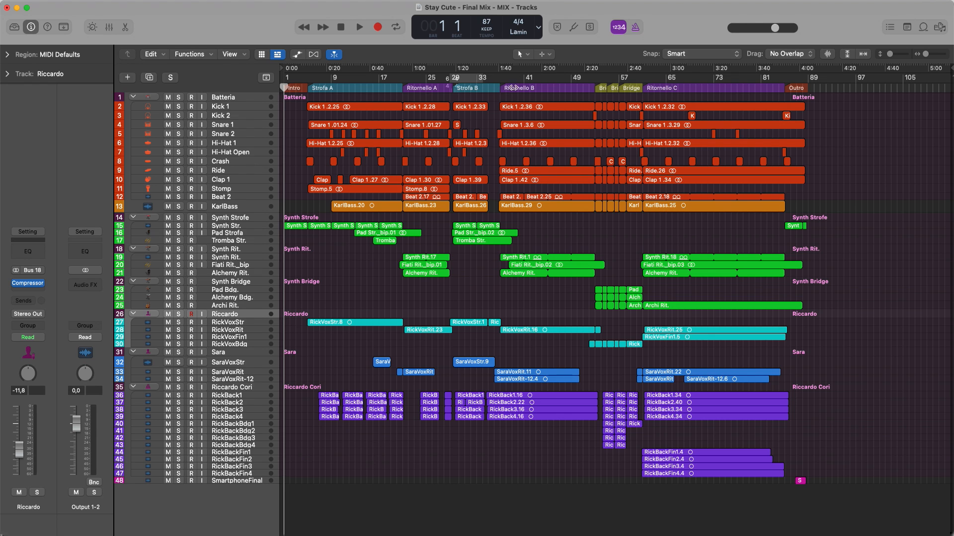
pyautogui.press('x')
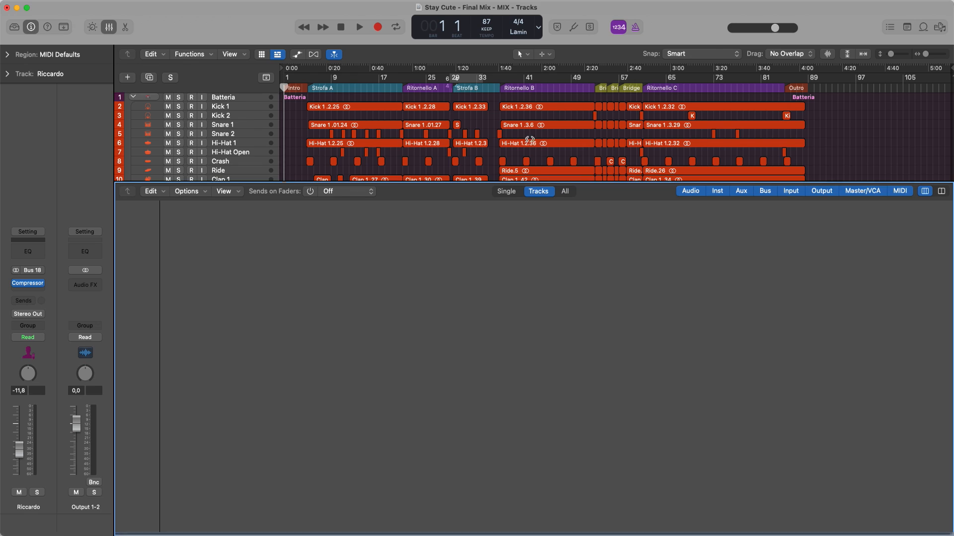
pyautogui.hscroll(15, 505, 410)
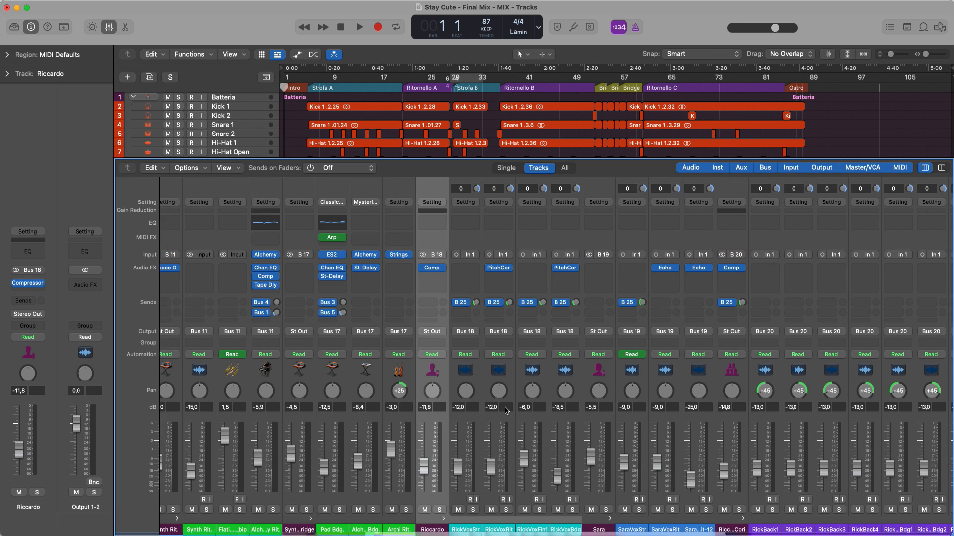
pyautogui.hscroll(-10, 506, 410)
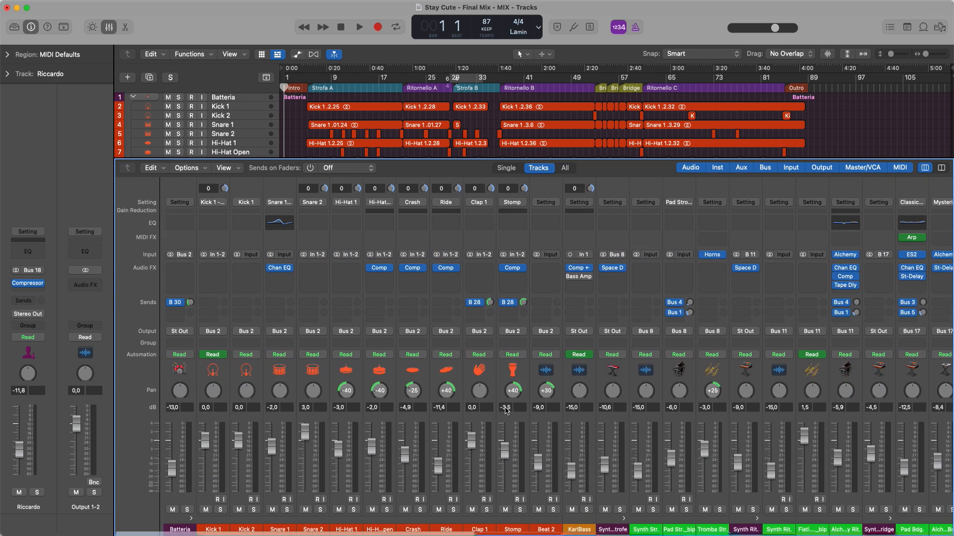
pyautogui.press('x')
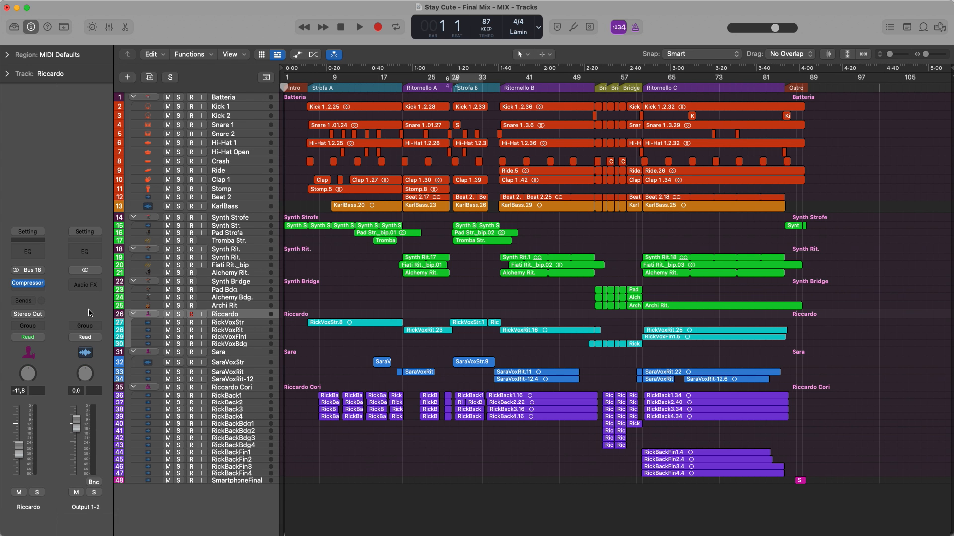
pyautogui.press('x')
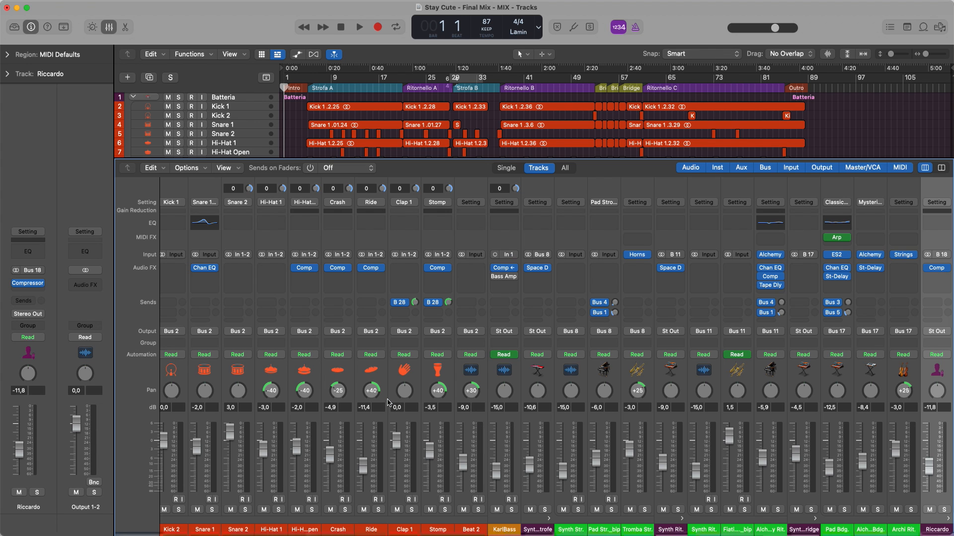
pyautogui.hscroll(15, 492, 481)
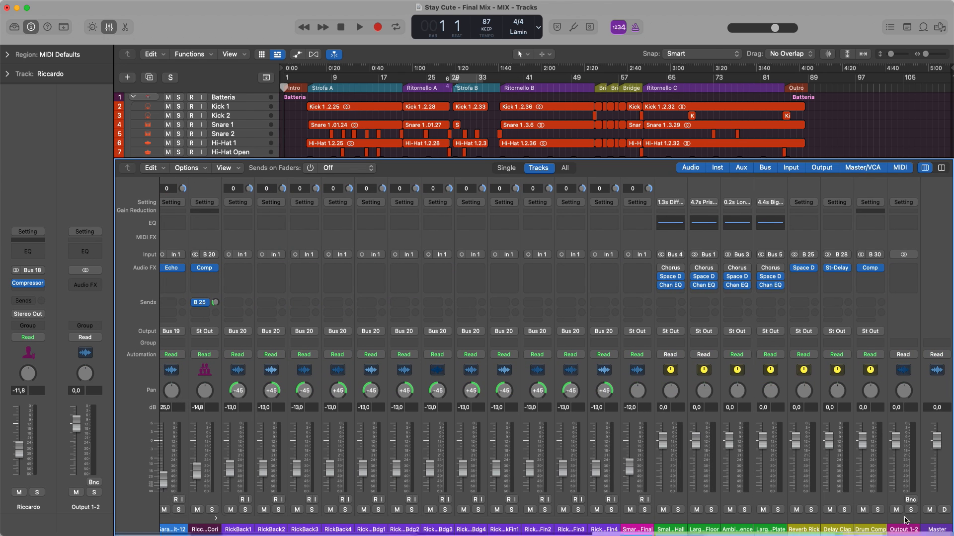
pyautogui.click(895, 218)
pyautogui.press('x')
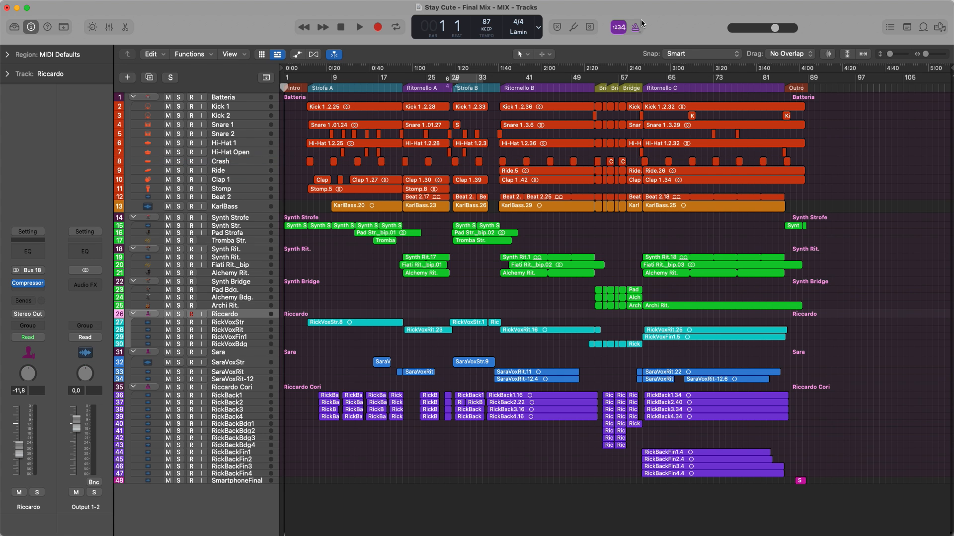
# Play bars 37 to 42 as a cycle to check the output peak level, with cycling off and the playhead at the beginning when done
pyautogui.moveTo(501, 78); pyautogui.dragTo(529, 78)
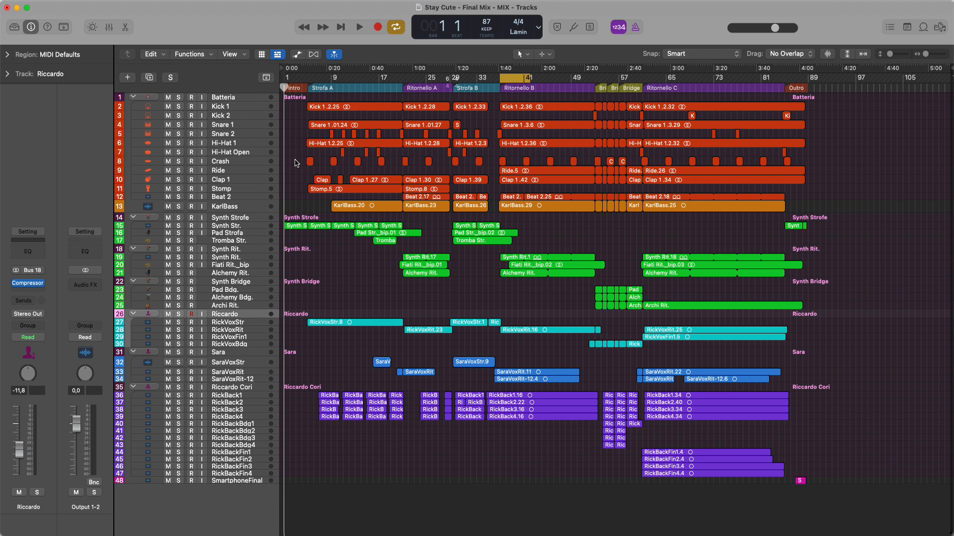
pyautogui.press('space')
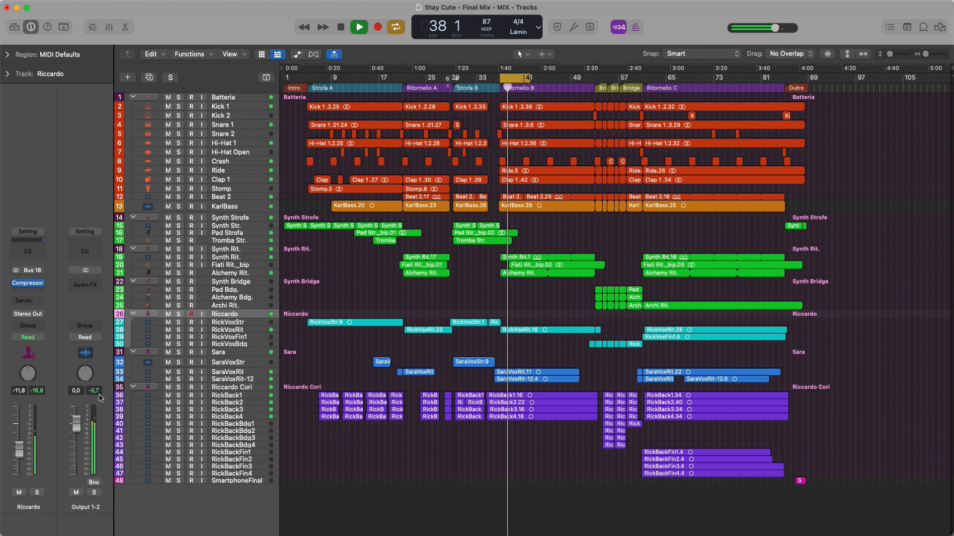
pyautogui.press('space')
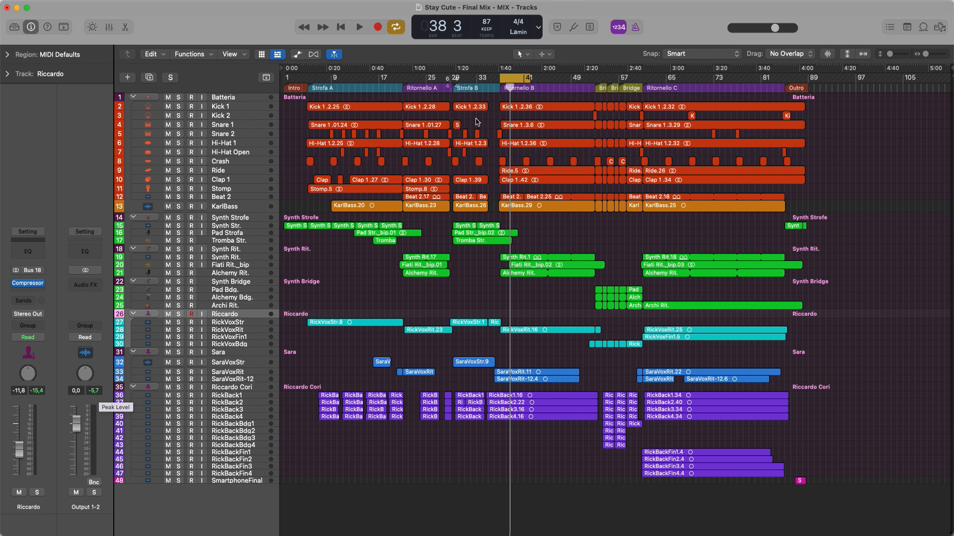
pyautogui.click(522, 79)
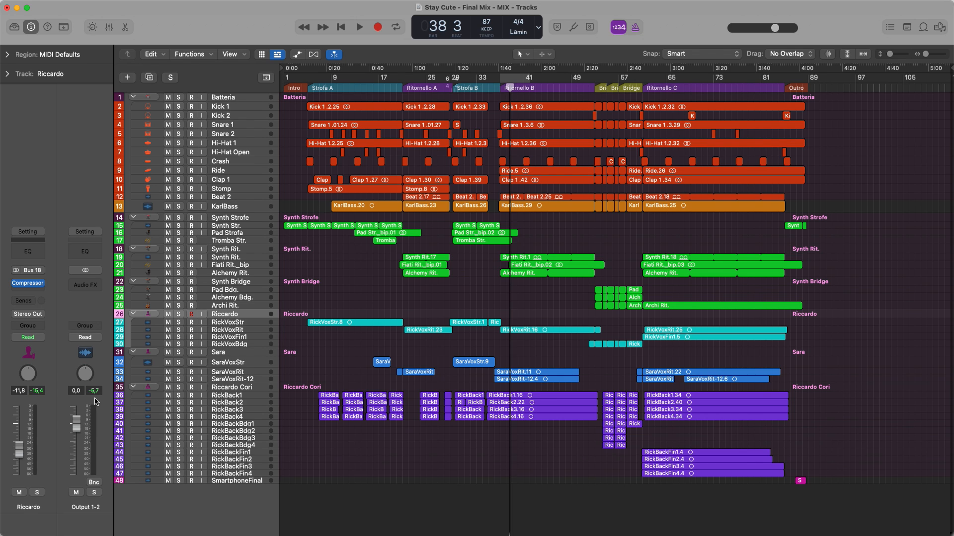
pyautogui.hscroll(1, 659, 246)
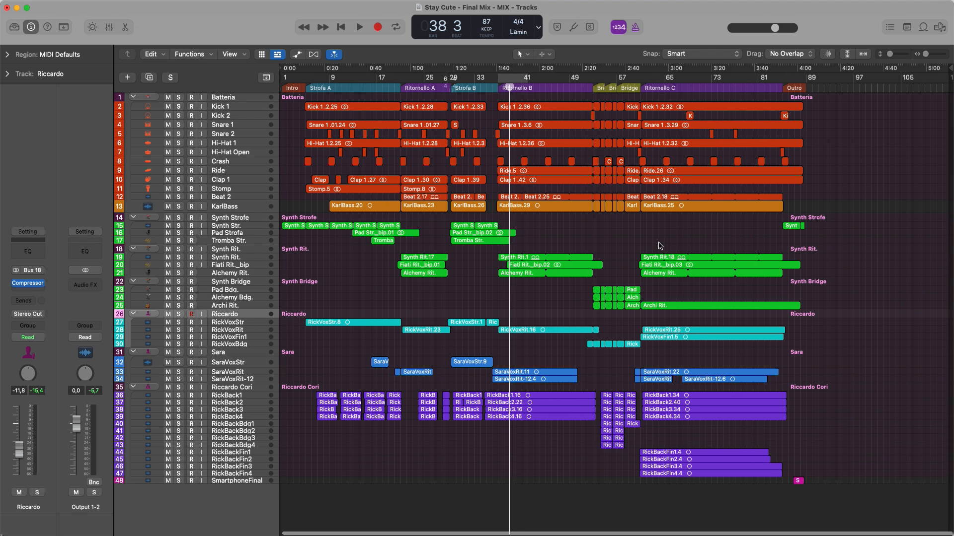
pyautogui.hscroll(-1, 659, 246)
pyautogui.press('Return')
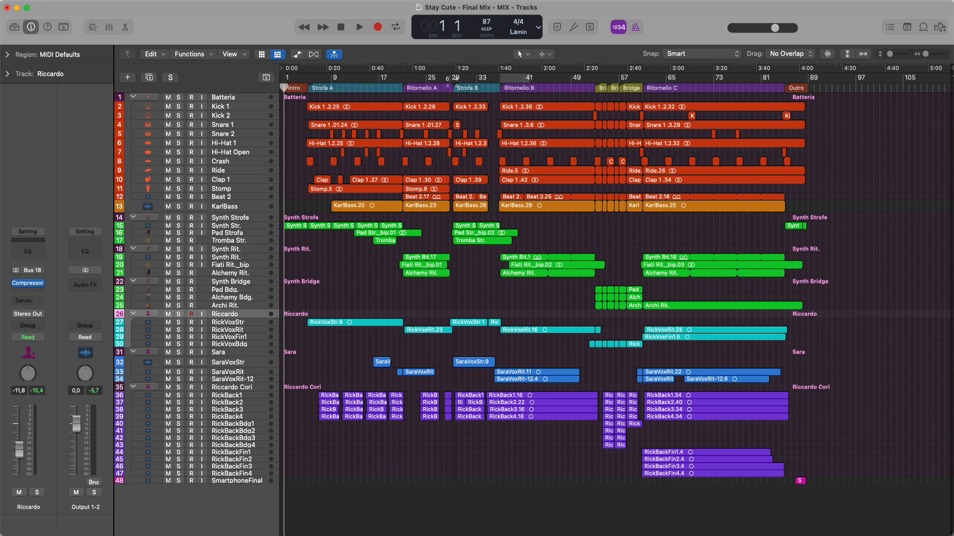
# Open the project's bounce settings with no region selected to check the start and end points, and close them without bouncing
pyautogui.click(69, 1)
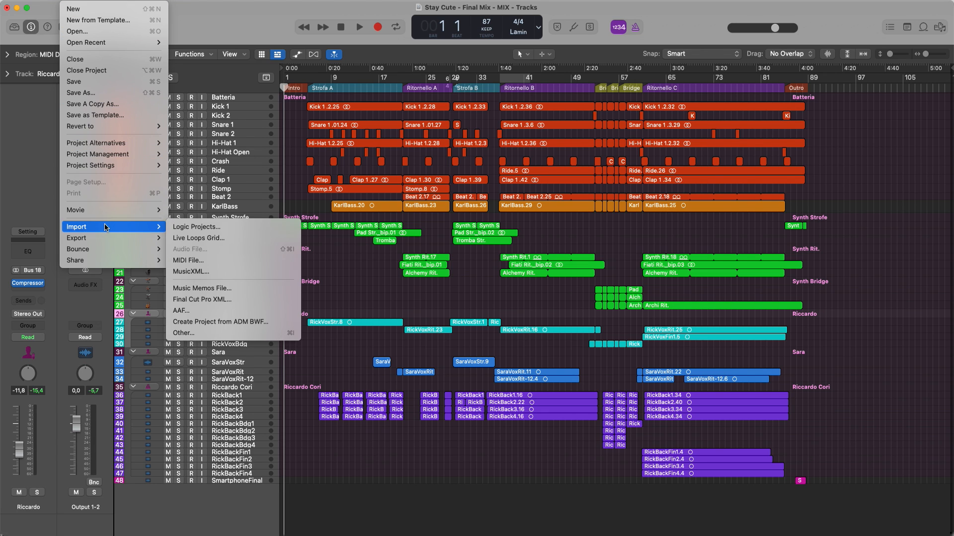
pyautogui.moveTo(106, 250)
pyautogui.click(379, 303)
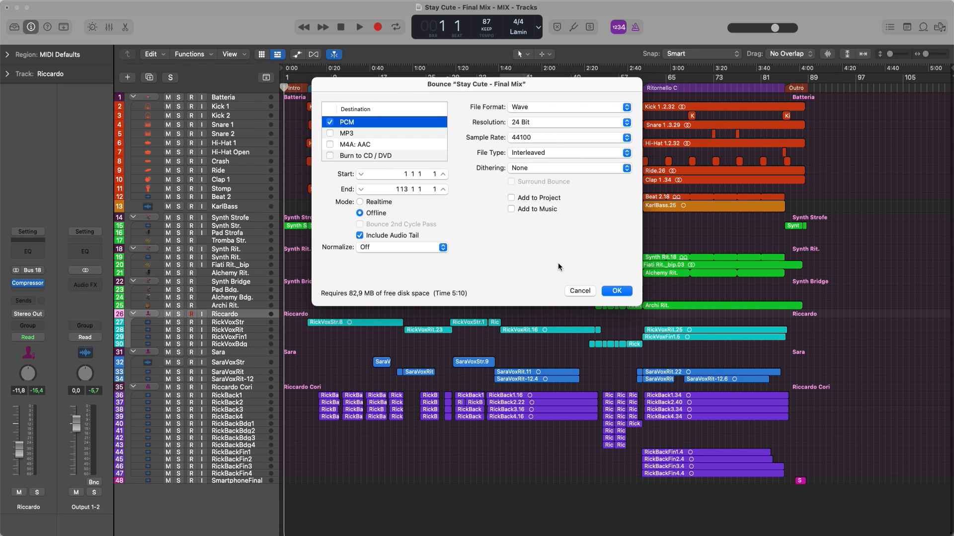
pyautogui.click(580, 290)
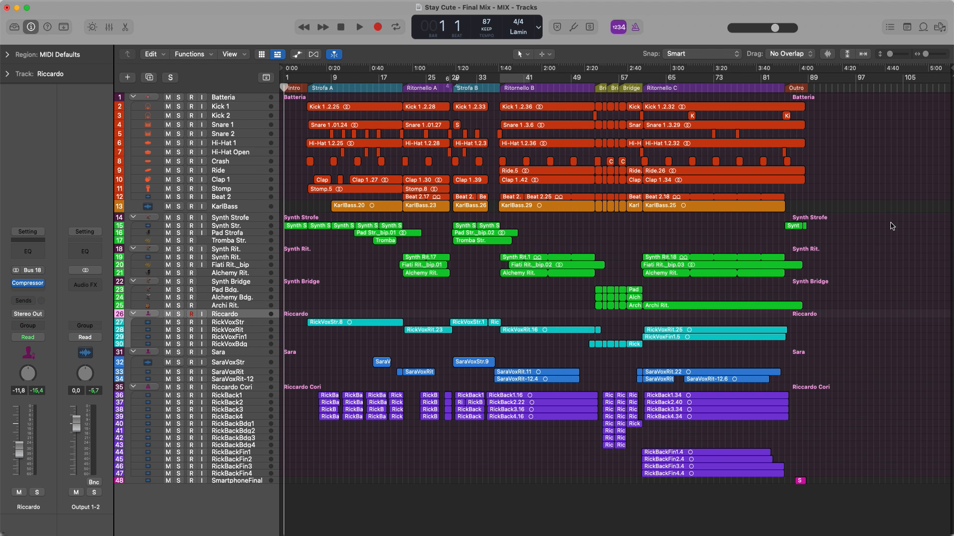
# Select all regions and check the bounce start and end points they give, leaving without bouncing and clearing the selection
pyautogui.press('super+a')
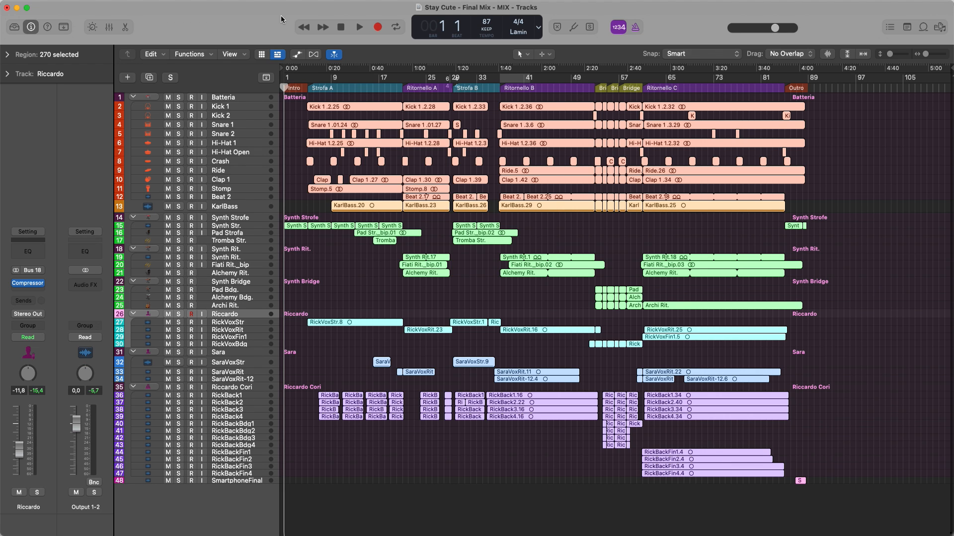
pyautogui.press('super+b')
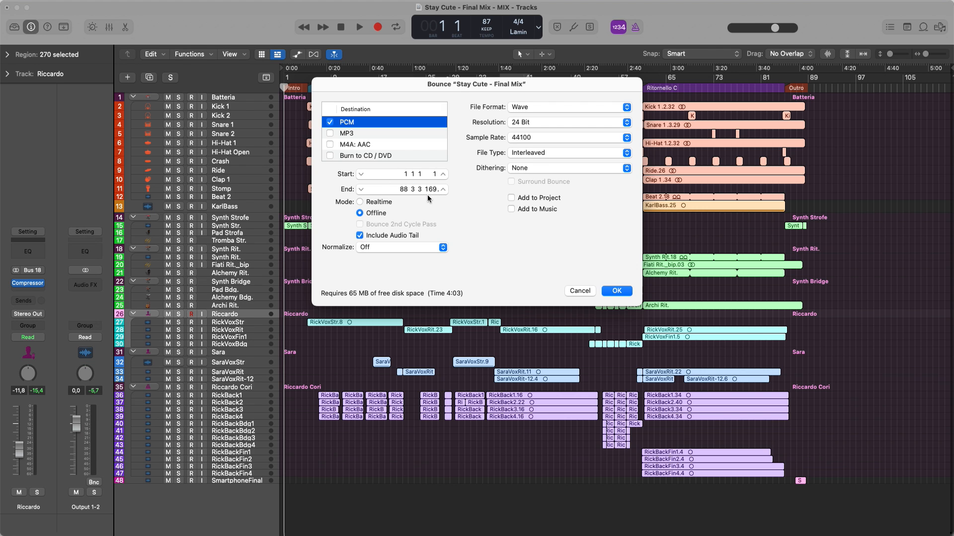
pyautogui.click(579, 291)
pyautogui.click(859, 263)
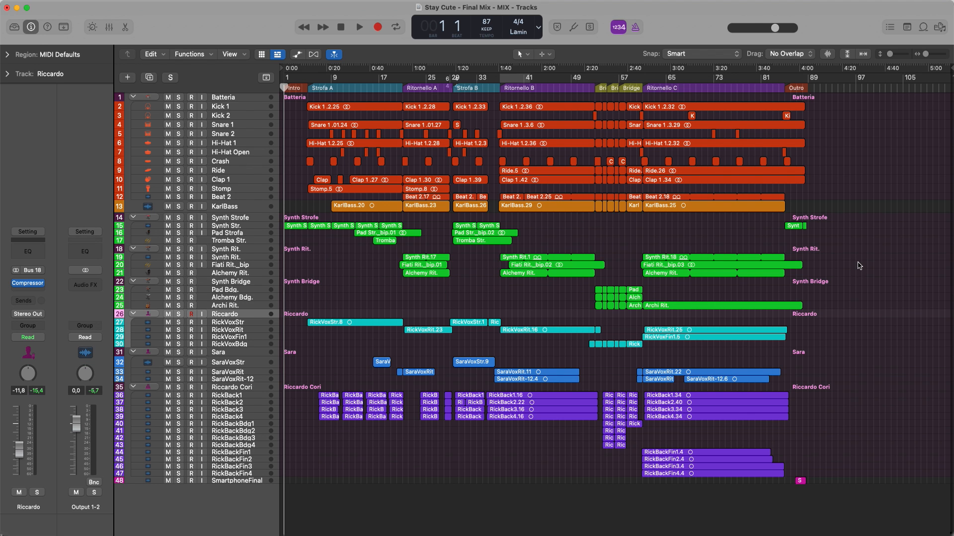
# Shorten the project by moving its end marker in the ruler to about bar 95
pyautogui.hscroll(1, 607, 220)
pyautogui.hscroll(-1, 607, 220)
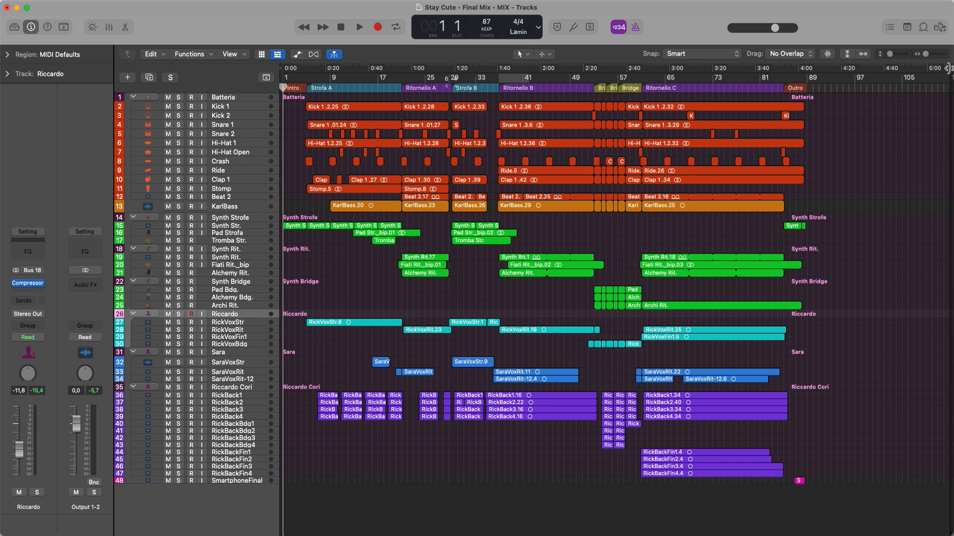
pyautogui.moveTo(948, 68)
pyautogui.mouseDown()
pyautogui.moveTo(821, 86)
pyautogui.moveTo(843, 69)
pyautogui.mouseUp()
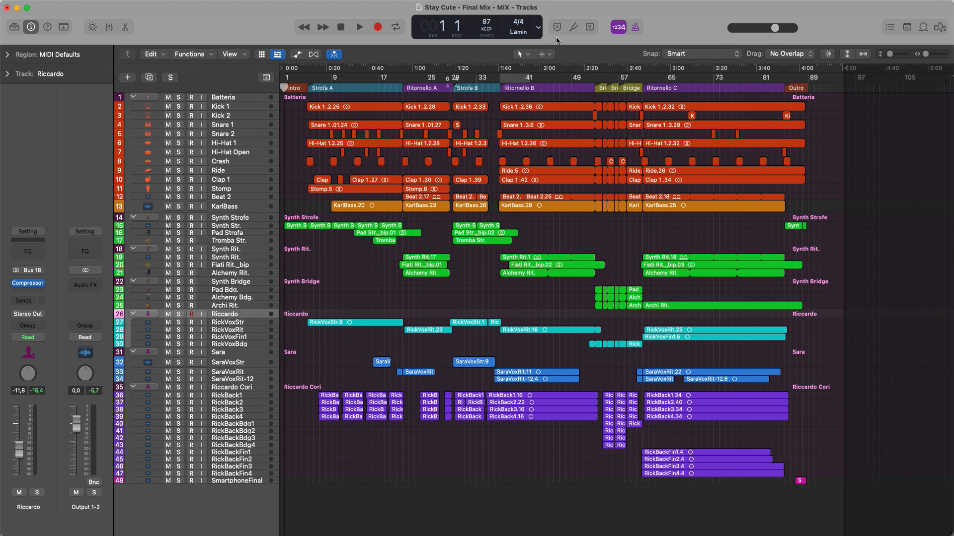
# Customize the control bar by setting the LCD to Custom and showing Key Signature / Project End
pyautogui.rightClick(556, 40)
pyautogui.click(606, 46)
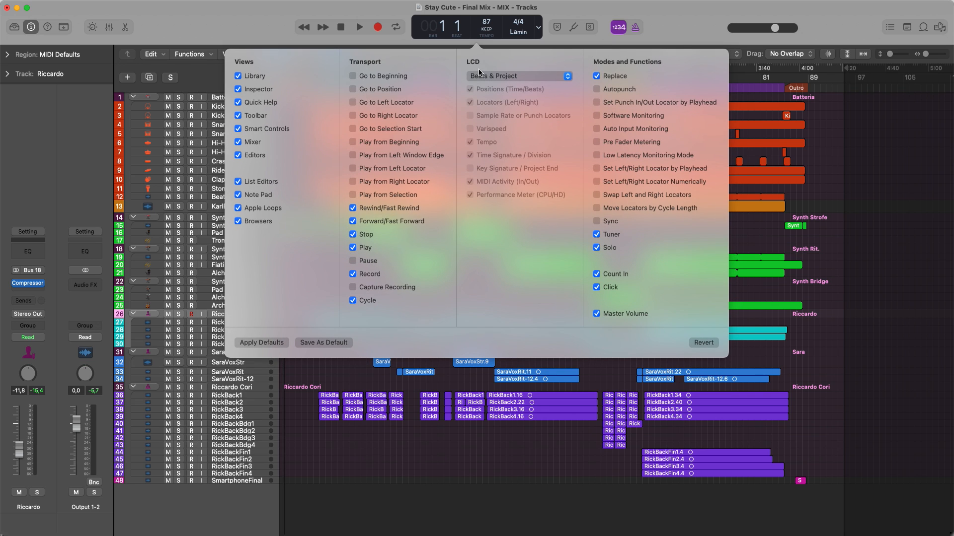
pyautogui.click(570, 76)
pyautogui.click(513, 144)
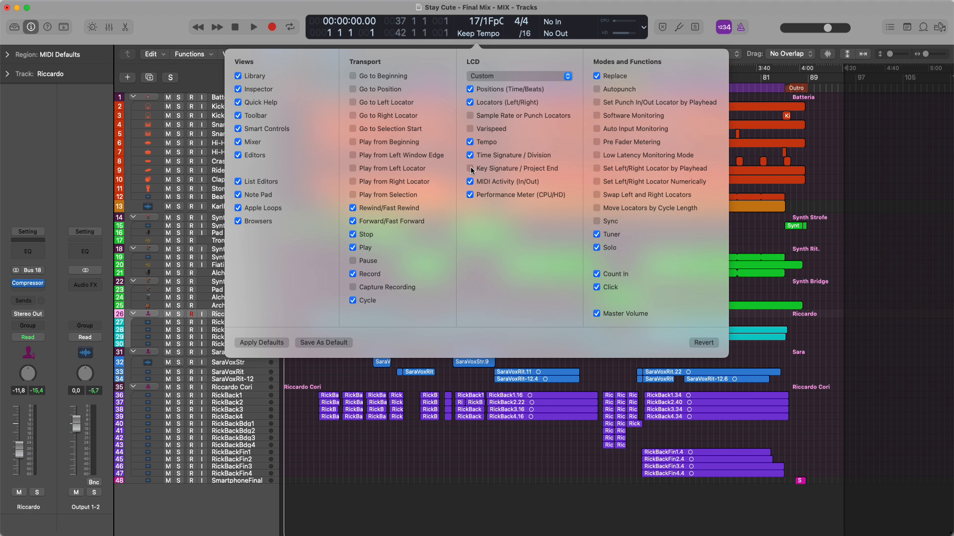
pyautogui.click(470, 169)
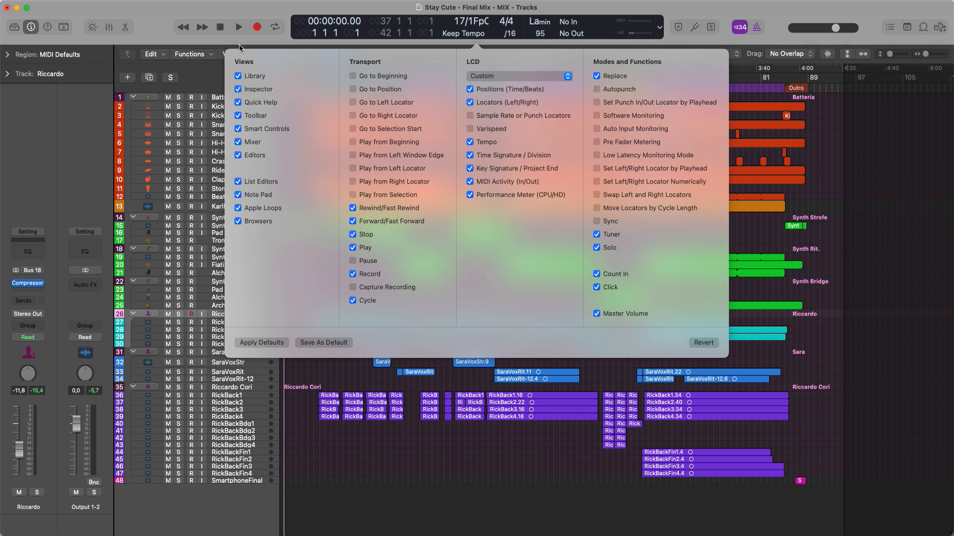
pyautogui.click(258, 11)
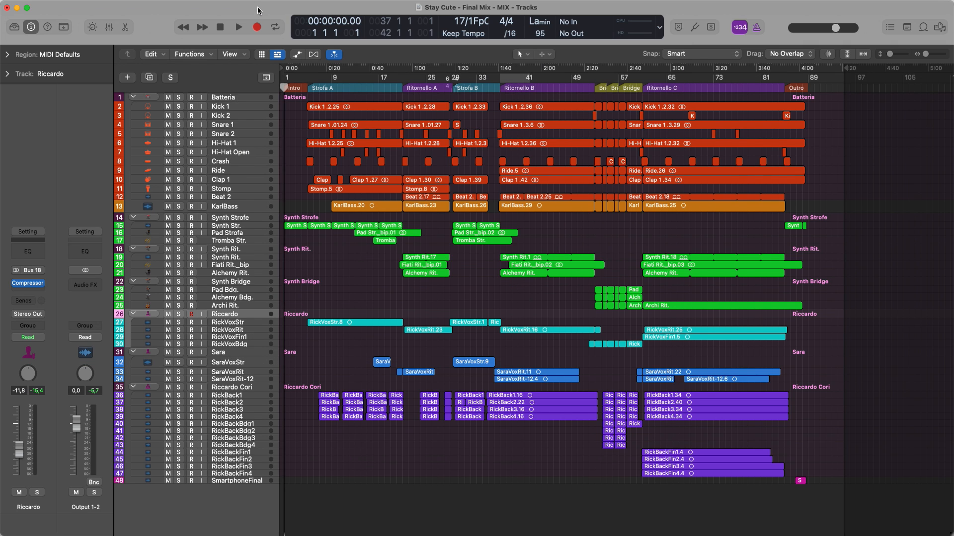
# Set the project end to bar 90 in the LCD
pyautogui.doubleClick(539, 31)
pyautogui.write('90')
pyautogui.press('Return')
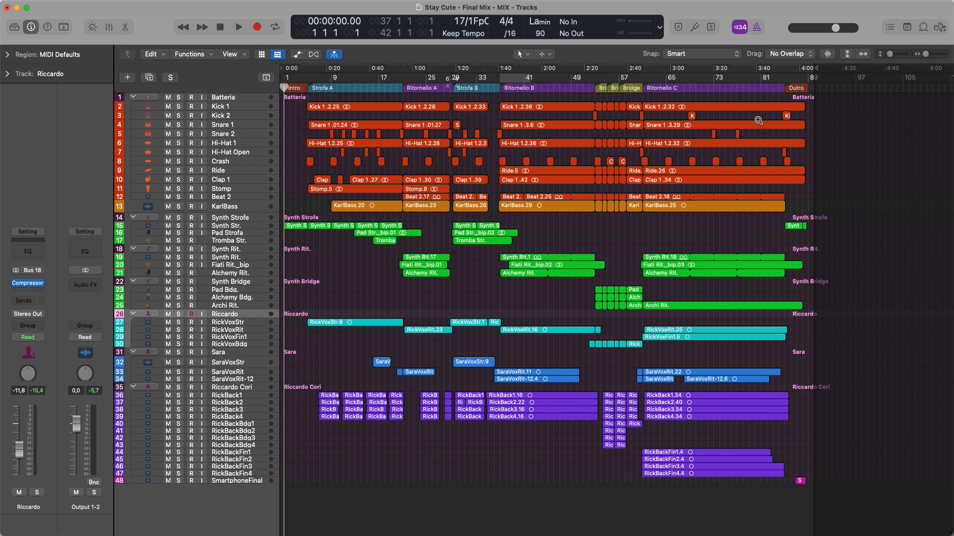
# Move the project end marker back to bar 89, just past the last regions, and fit the whole arrangement in view with nothing selected
pyautogui.moveTo(758, 120); pyautogui.dragTo(829, 156)
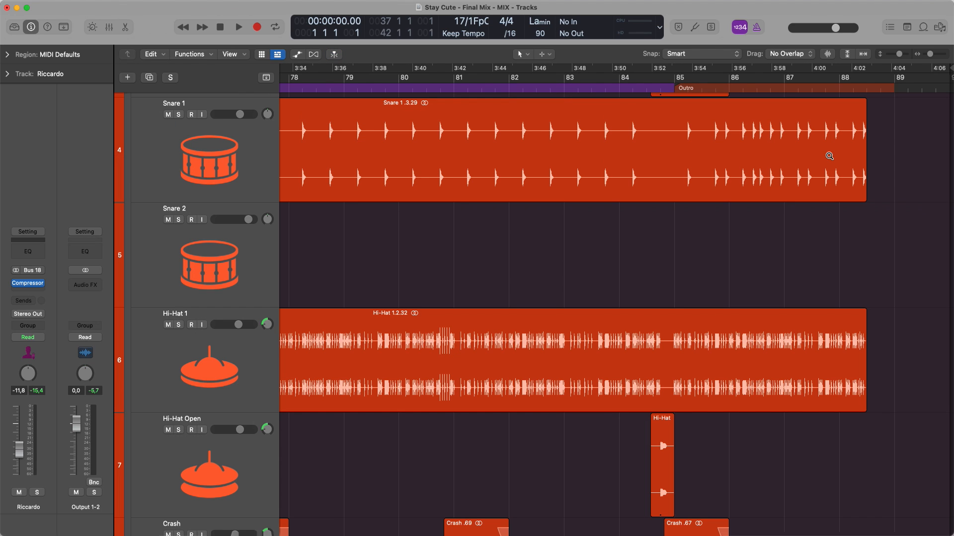
pyautogui.hscroll(1, 913, 128)
pyautogui.moveTo(951, 79); pyautogui.dragTo(924, 73)
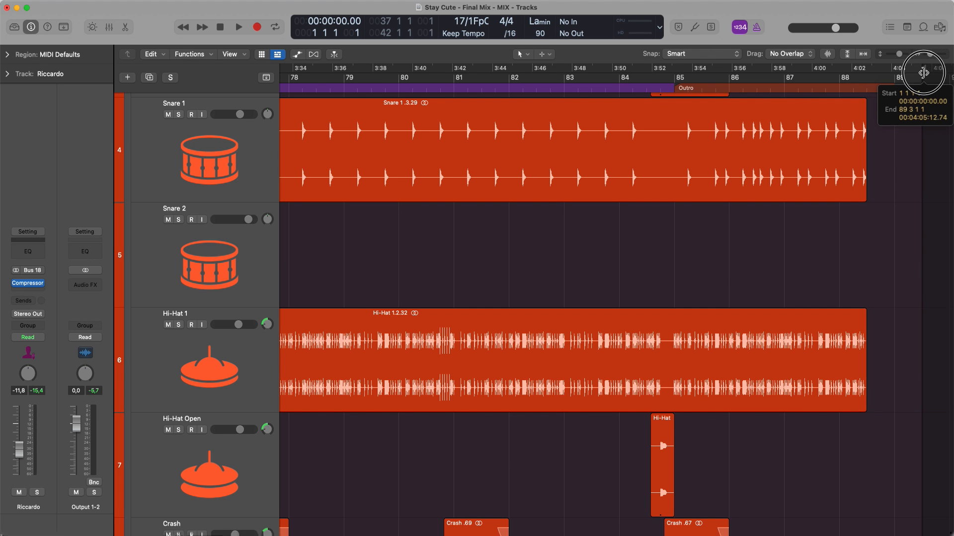
pyautogui.press('z')
pyautogui.press('super+a')
pyautogui.press('z')
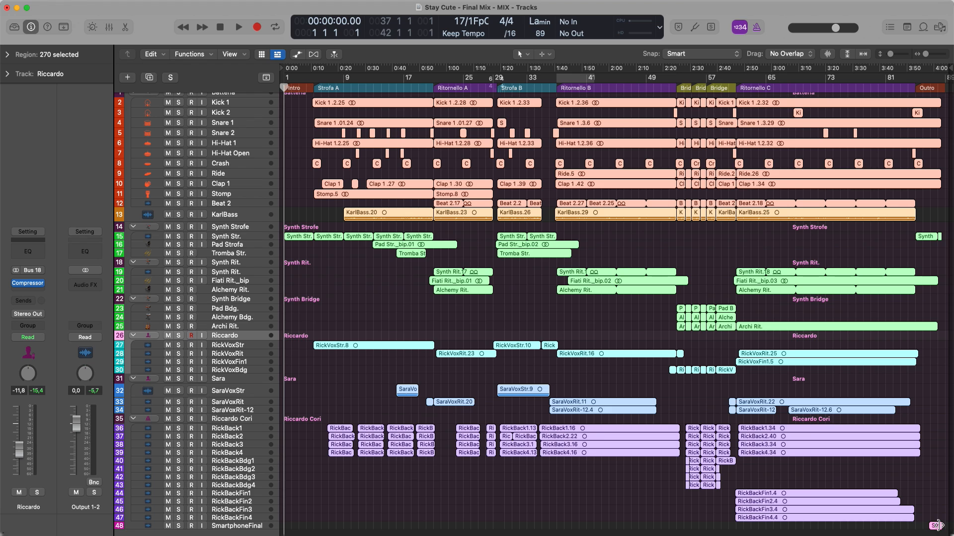
pyautogui.click(366, 395)
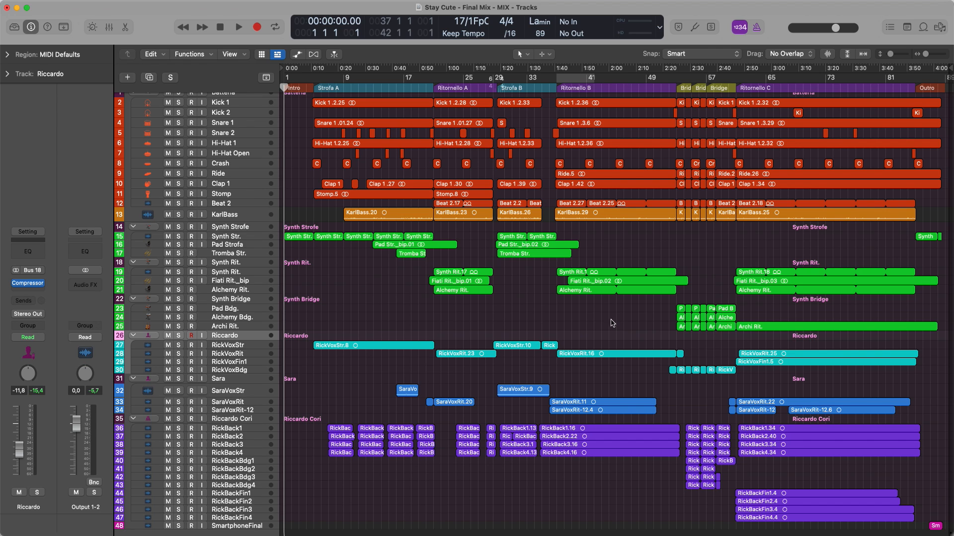
# Select the RickVoxStr.10 region and check the bounce start and end points it gives, leaving without bouncing and clearing the selection
pyautogui.click(520, 346)
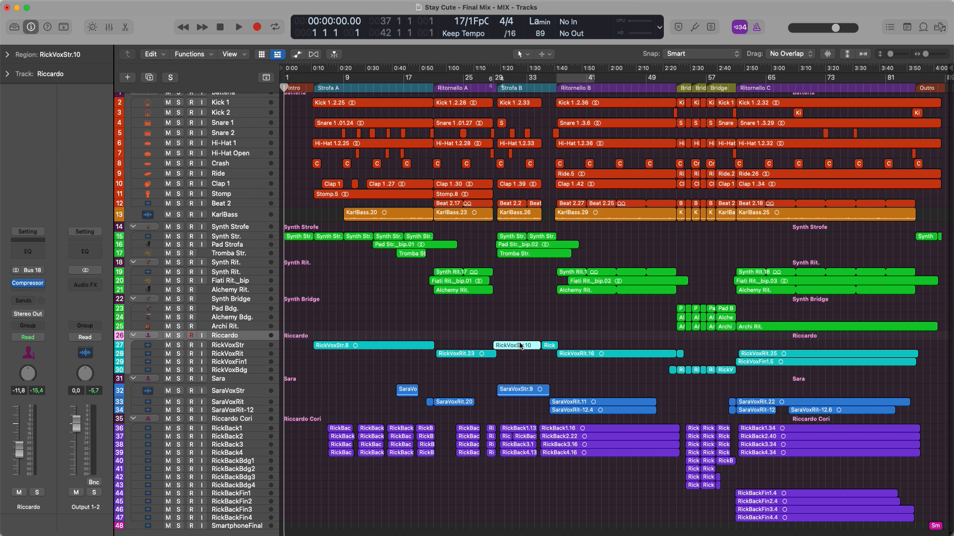
pyautogui.press('super+b')
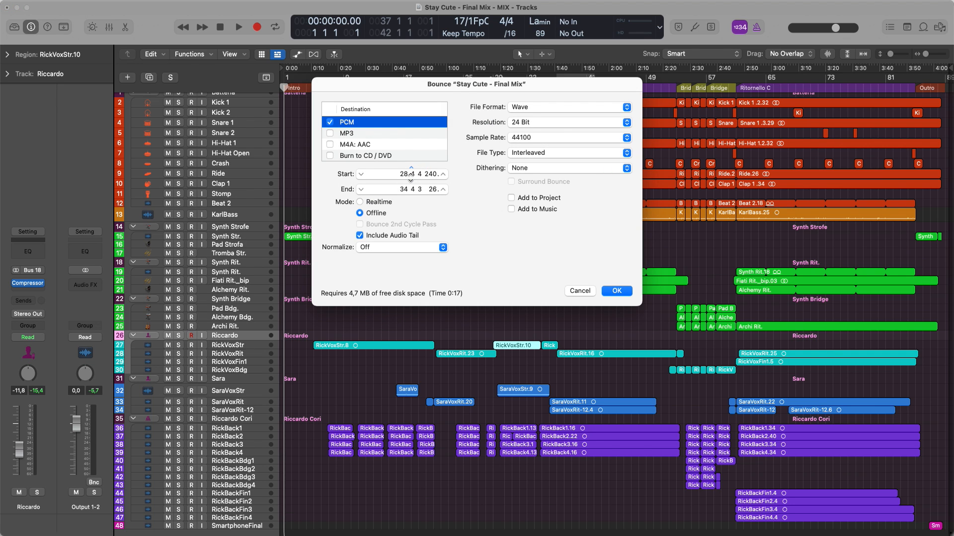
pyautogui.click(580, 291)
pyautogui.click(582, 328)
# Set a cycle area from bar 49 to bar 57, check the bounce start and end it gives, leave without bouncing and turn the cycle off
pyautogui.moveTo(649, 79); pyautogui.dragTo(704, 82)
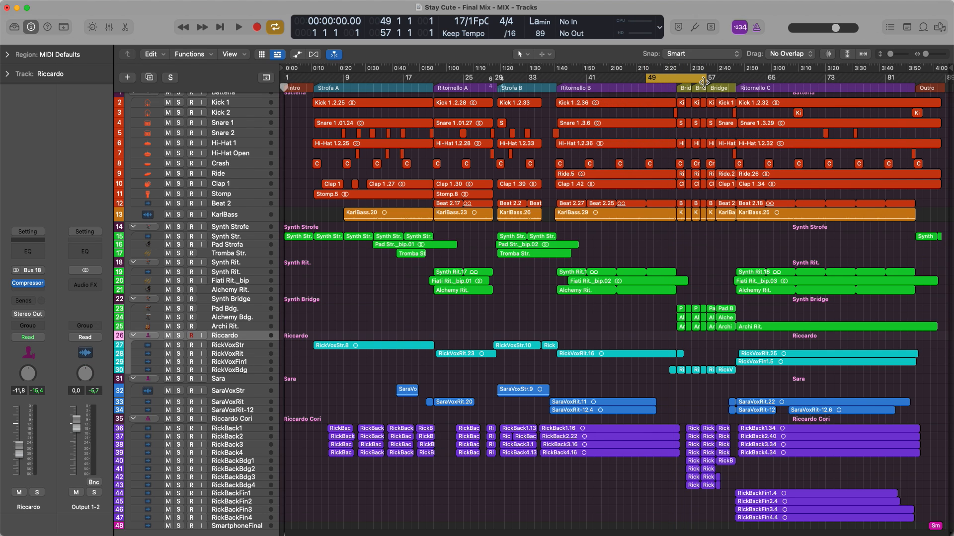
pyautogui.press('super+b')
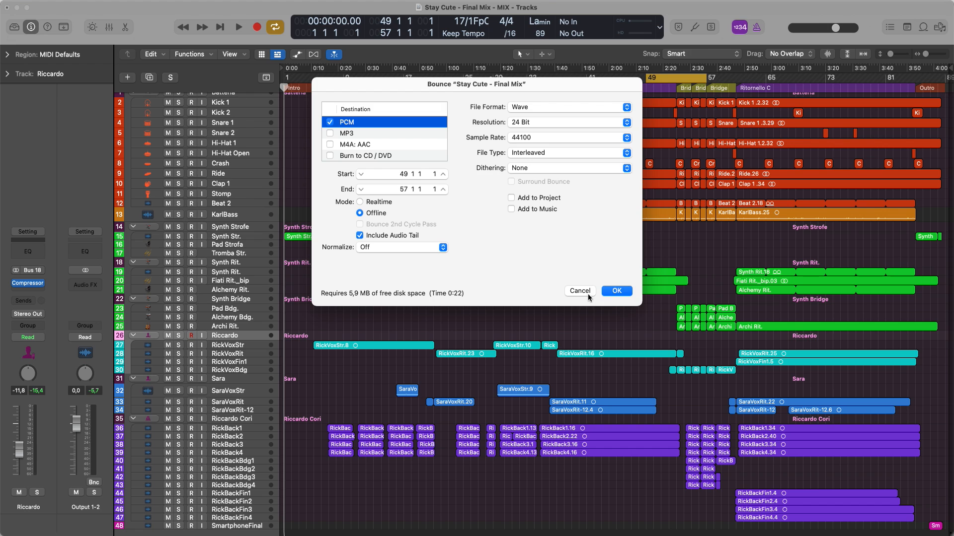
pyautogui.click(585, 292)
pyautogui.click(690, 81)
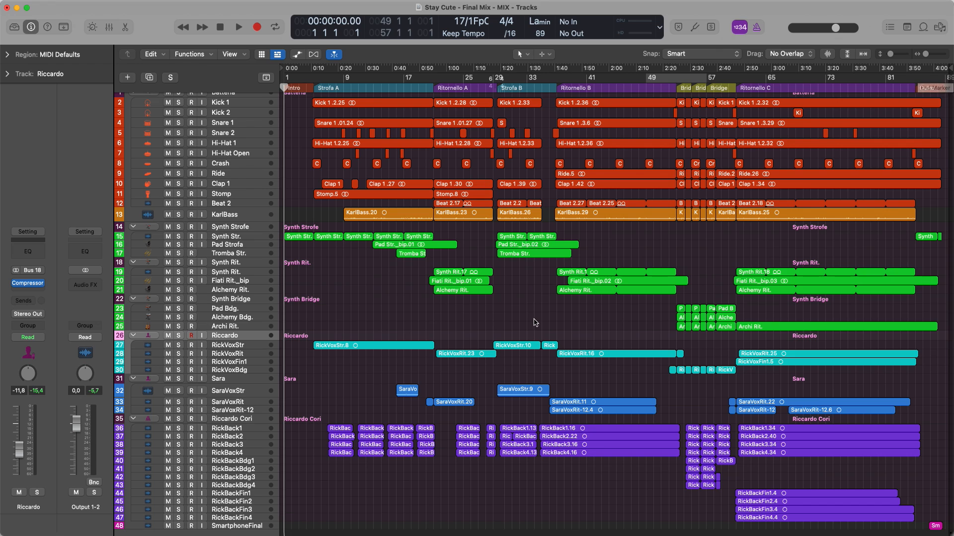
# Open the bounce settings for the whole project and keep the PCM file format at Wave with 24 Bit resolution
pyautogui.press('super+b')
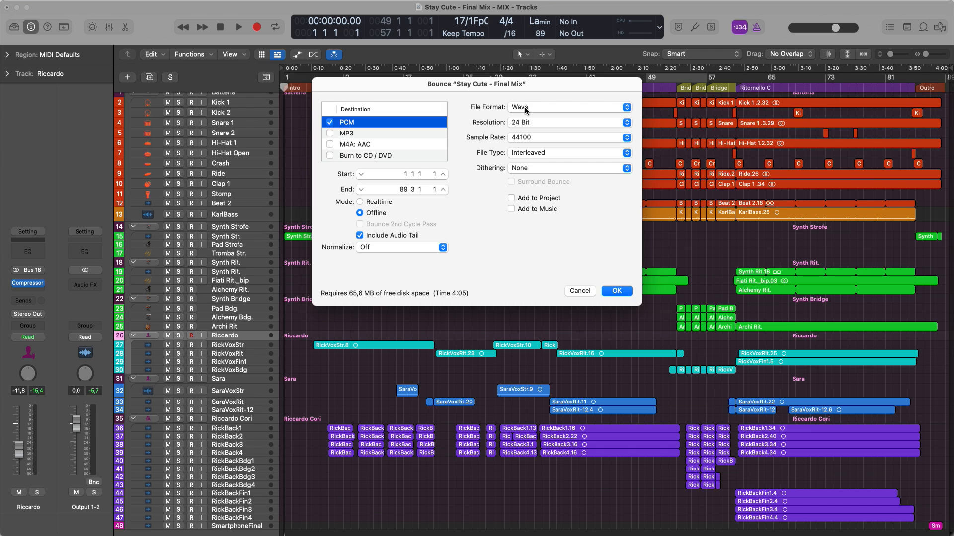
pyautogui.click(558, 106)
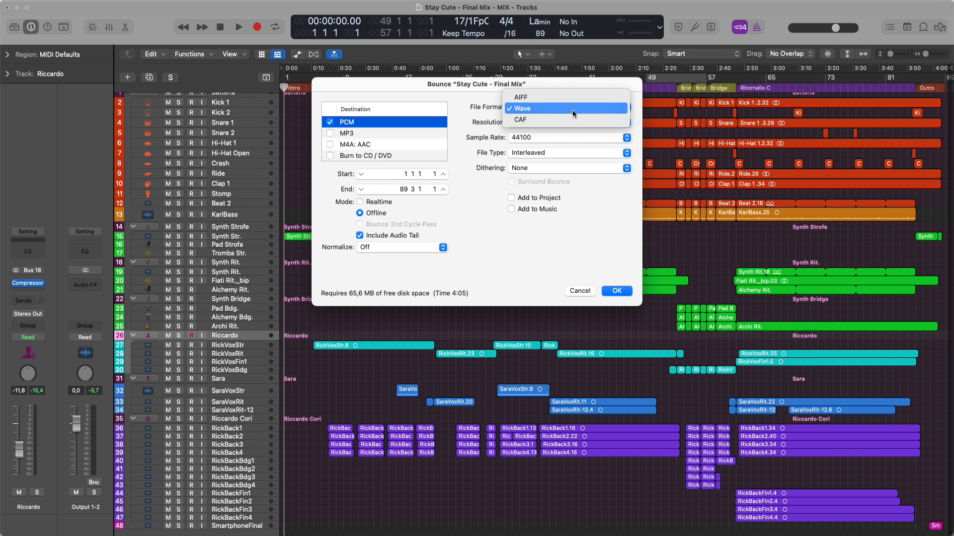
pyautogui.click(532, 108)
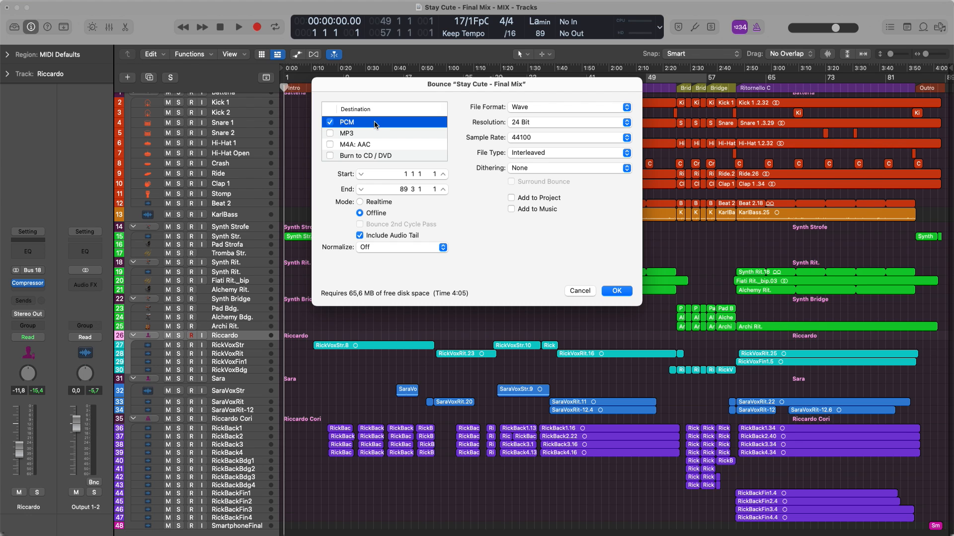
pyautogui.click(561, 123)
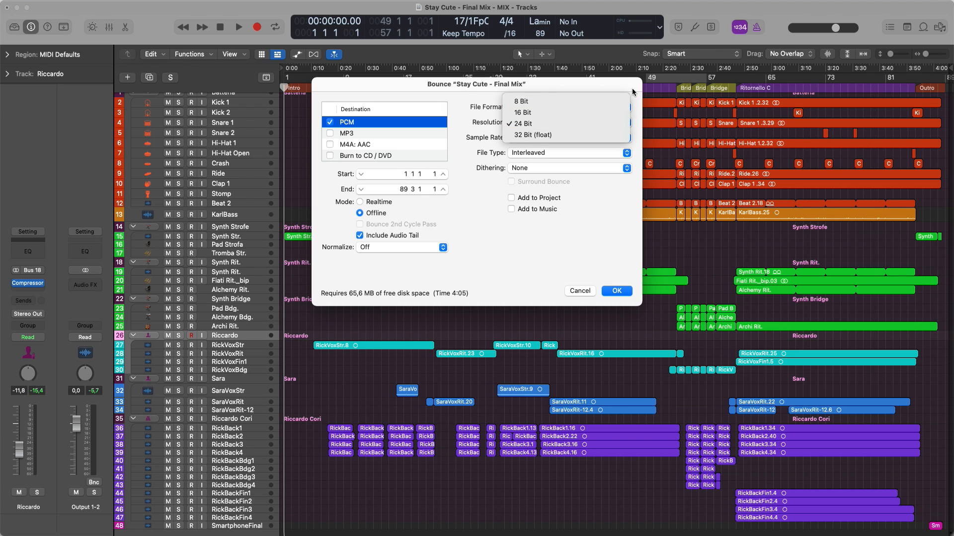
pyautogui.click(522, 124)
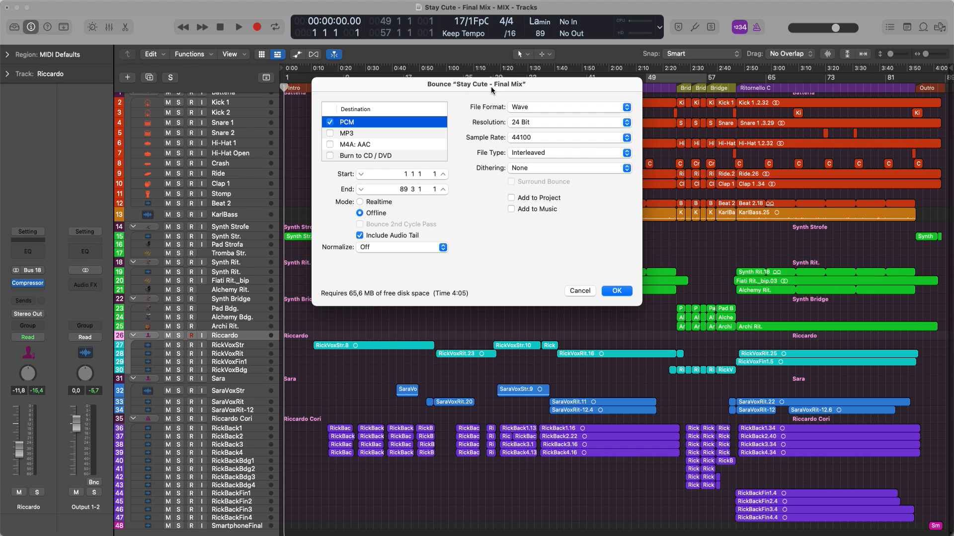
# Review the available sample rates and file types for the PCM bounce, keeping 44100 and Interleaved
pyautogui.click(626, 138)
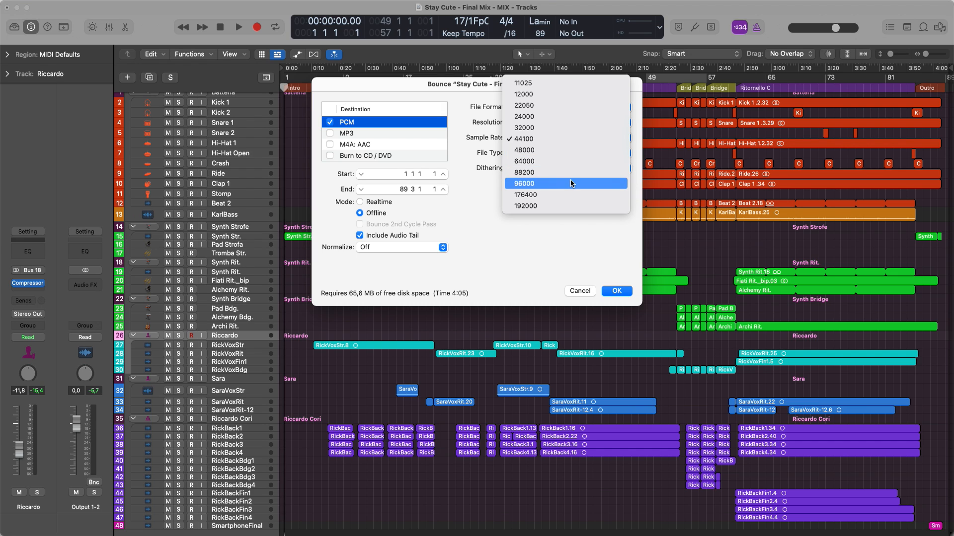
pyautogui.click(460, 86)
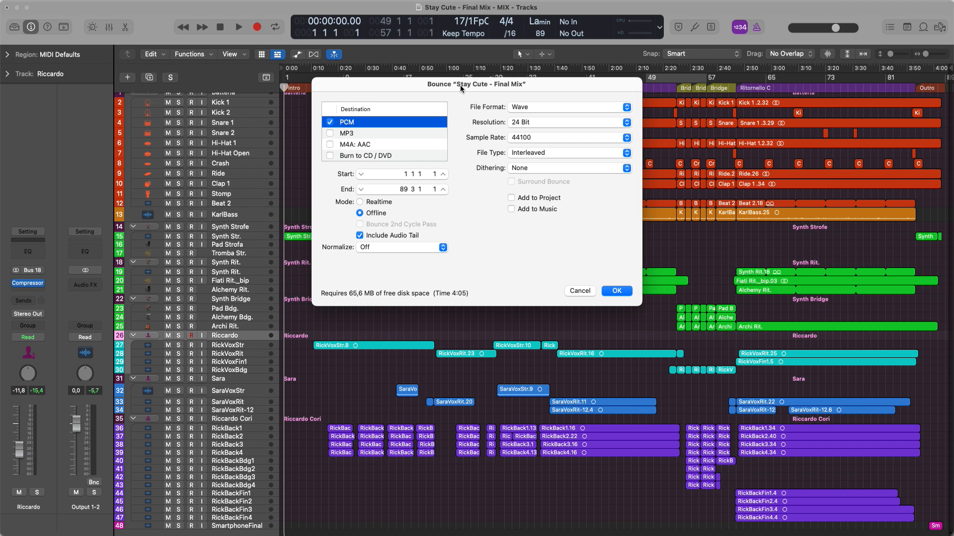
pyautogui.click(627, 138)
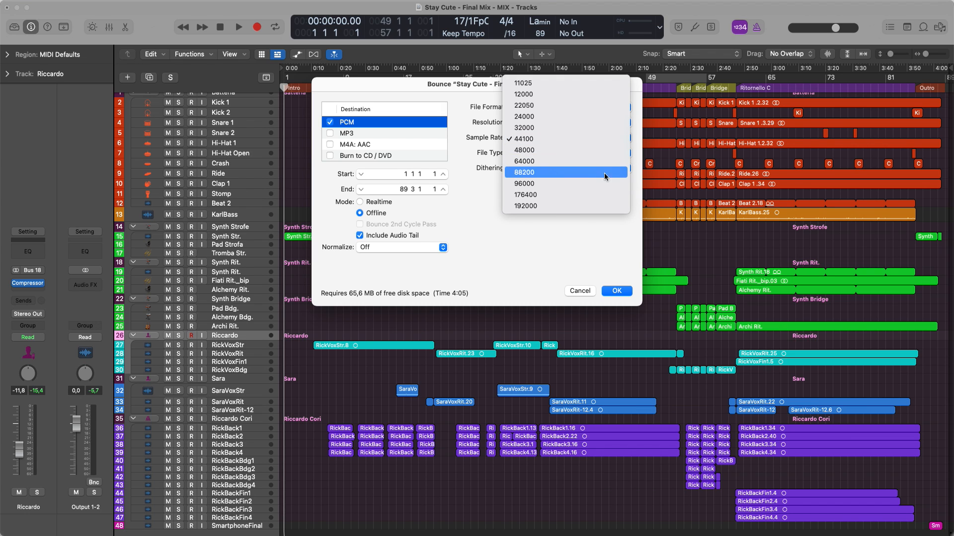
pyautogui.click(563, 258)
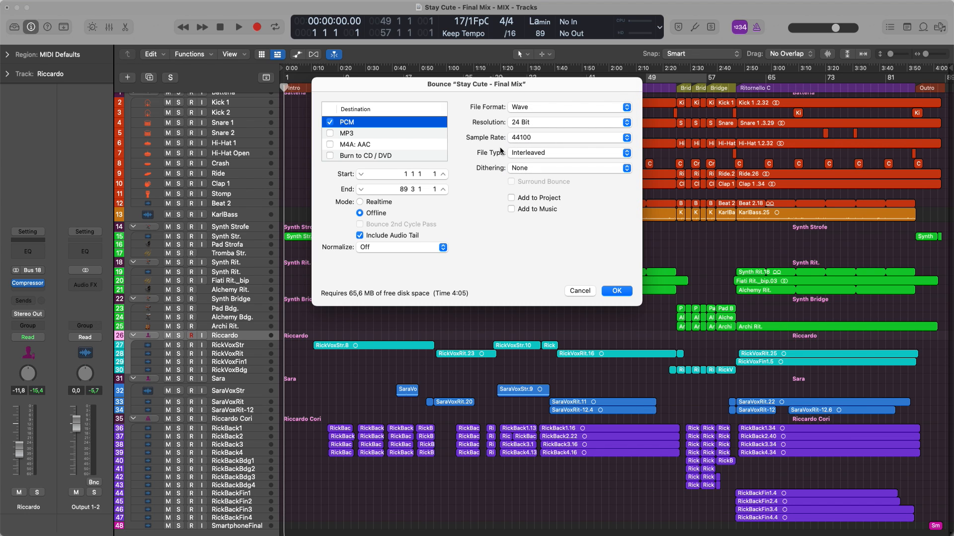
pyautogui.click(628, 154)
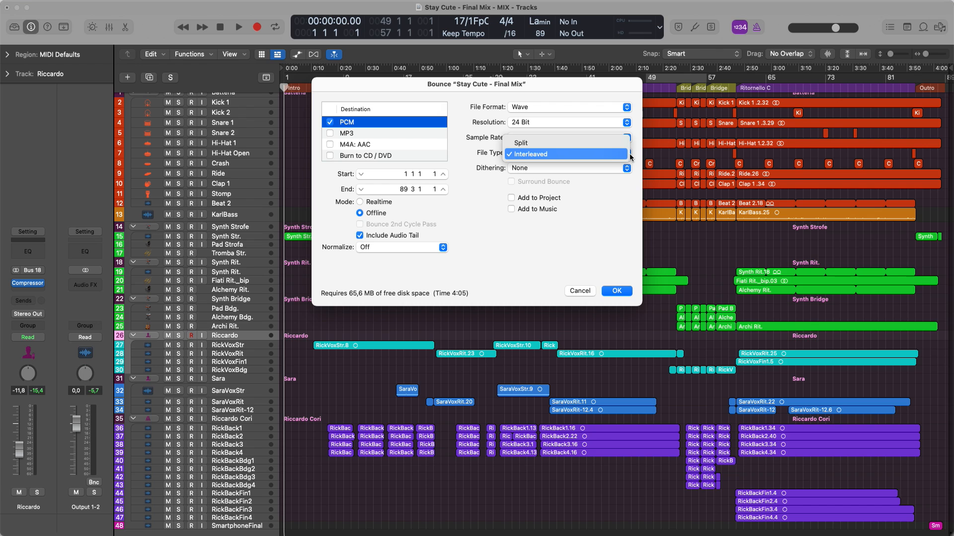
pyautogui.click(451, 201)
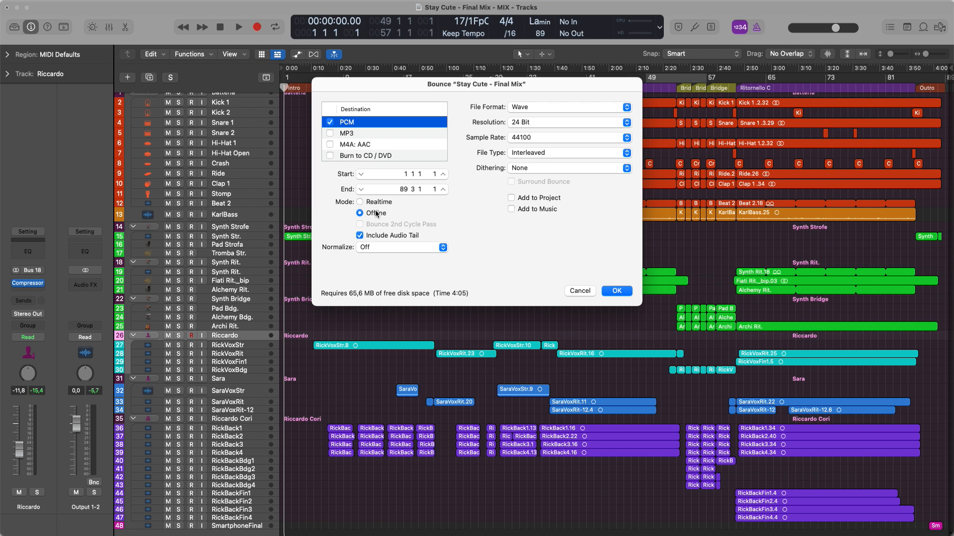
# Try Realtime bounce mode and excluding the audio tail, returning to Offline with Include Audio Tail enabled
pyautogui.click(360, 201)
pyautogui.click(363, 213)
pyautogui.click(359, 235)
pyautogui.click(359, 235)
# Try Normalize set to On for the bounce and return it to Off
pyautogui.click(443, 248)
pyautogui.click(378, 270)
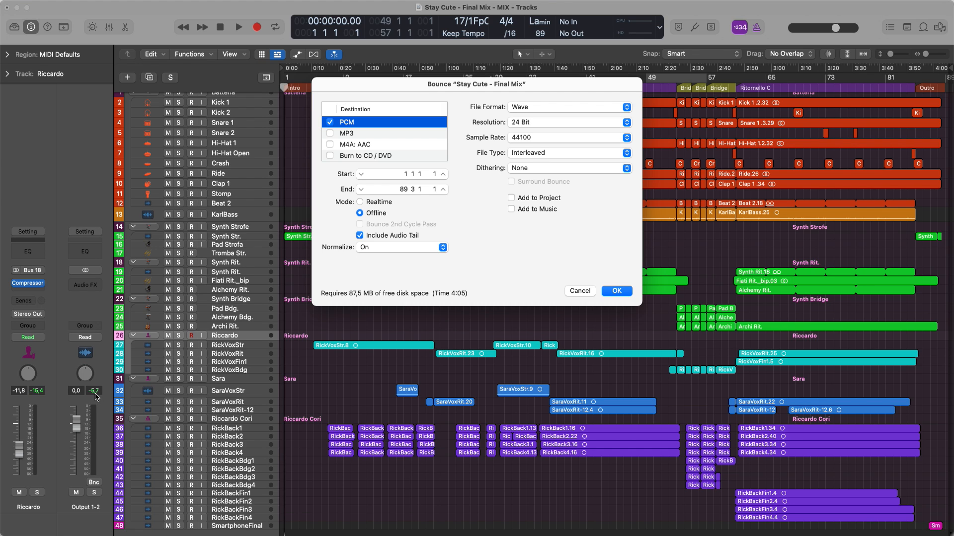
pyautogui.click(443, 246)
pyautogui.click(423, 227)
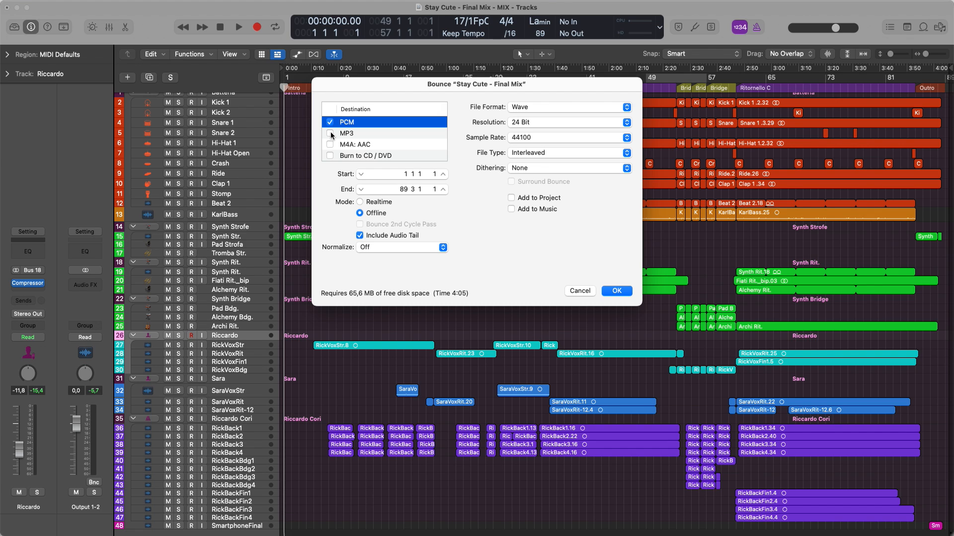
# Add MP3 as a second bounce destination, keeping the mono and stereo bit rates at 320 kbps
pyautogui.click(365, 131)
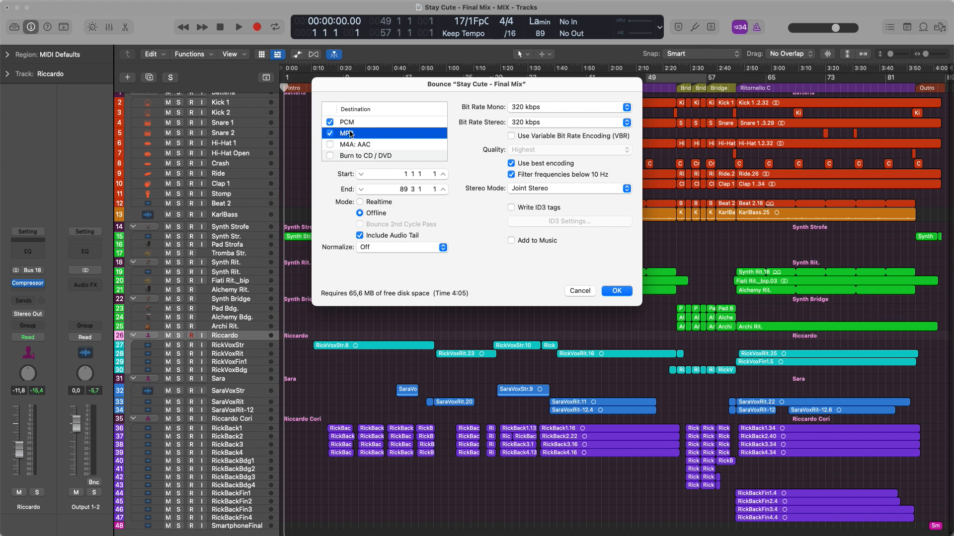
pyautogui.click(627, 107)
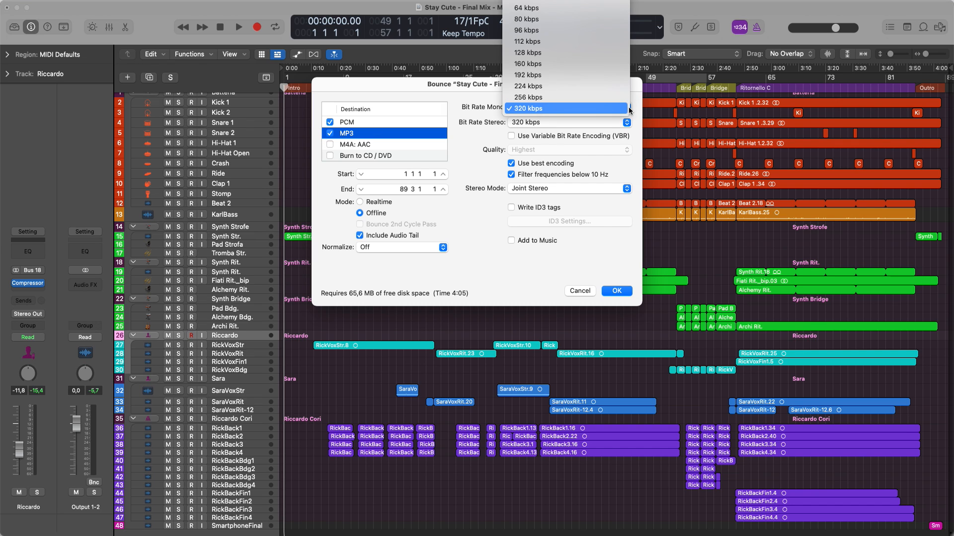
pyautogui.click(438, 96)
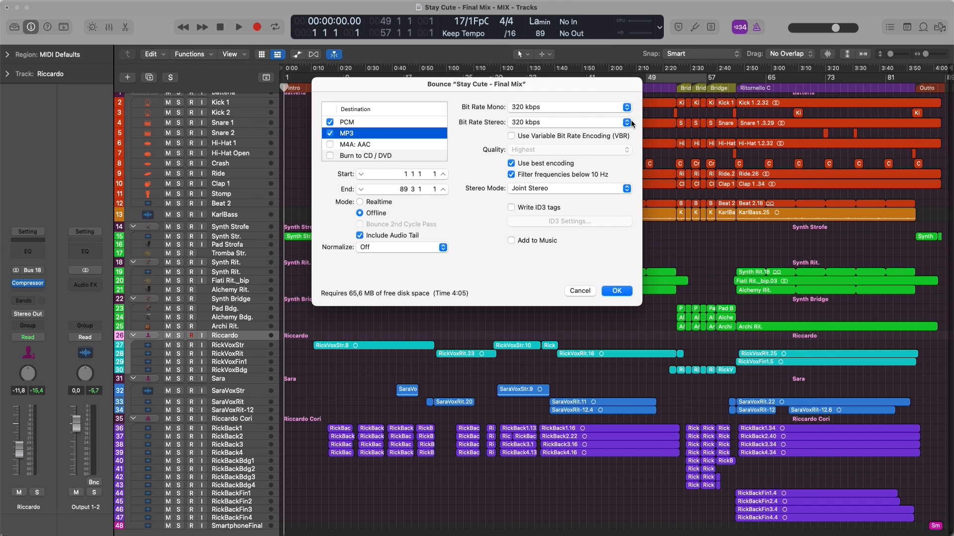
pyautogui.click(630, 123)
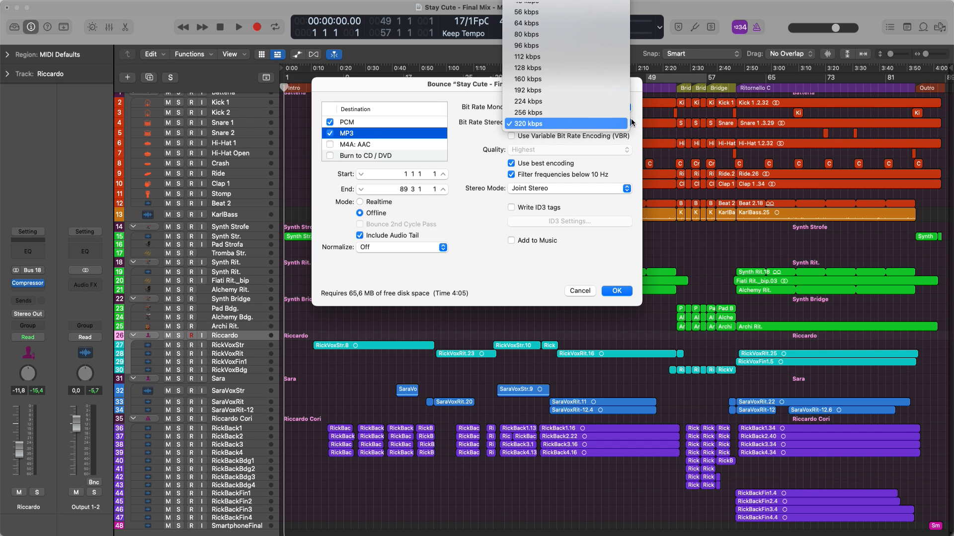
pyautogui.click(480, 135)
# Enable Write ID3 tags for the MP3 and enter the artist's name in the ID3 settings
pyautogui.click(511, 207)
pyautogui.click(586, 219)
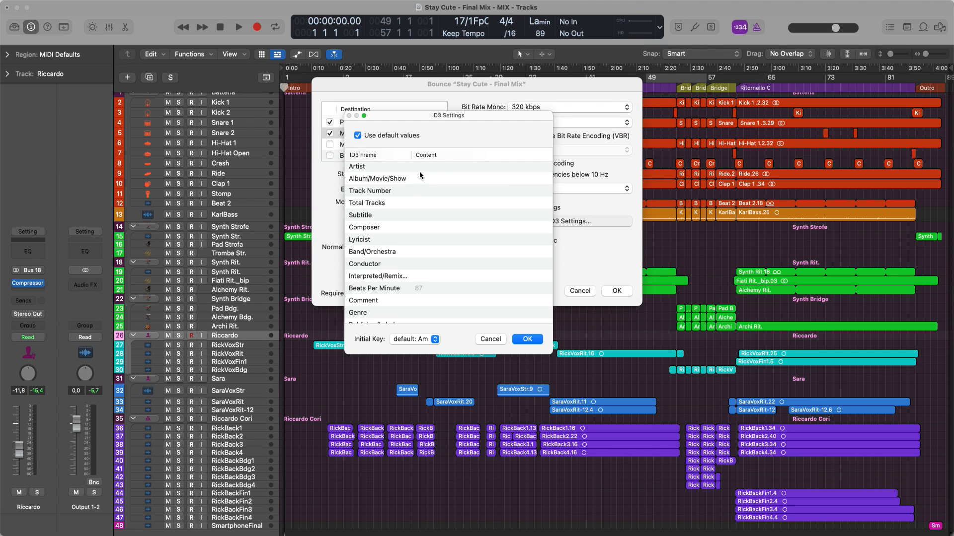
pyautogui.click(426, 167)
pyautogui.click(427, 168)
pyautogui.write('MARCO PERINO')
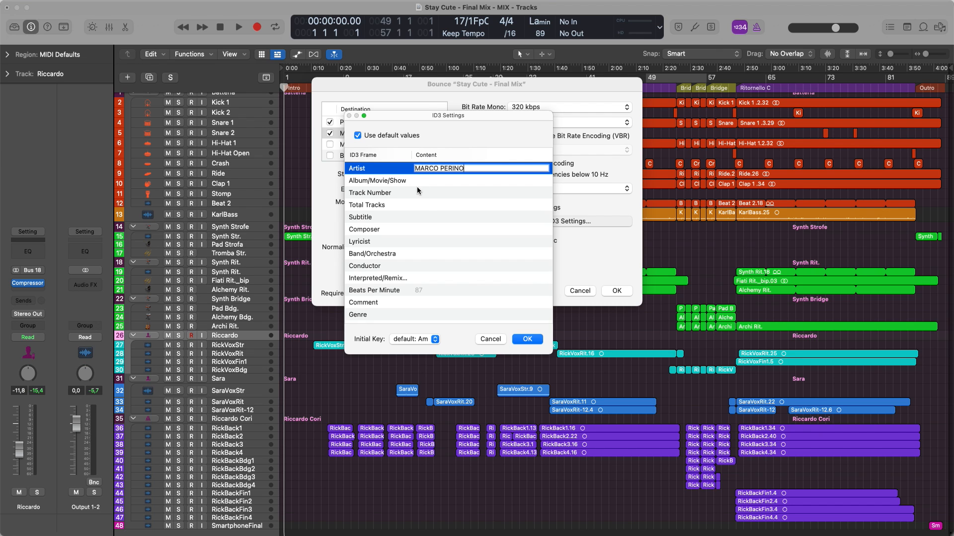
# Enter TEST as the composer and IT000000 as the ISRC in the ID3 settings, and accept them
pyautogui.click(453, 230)
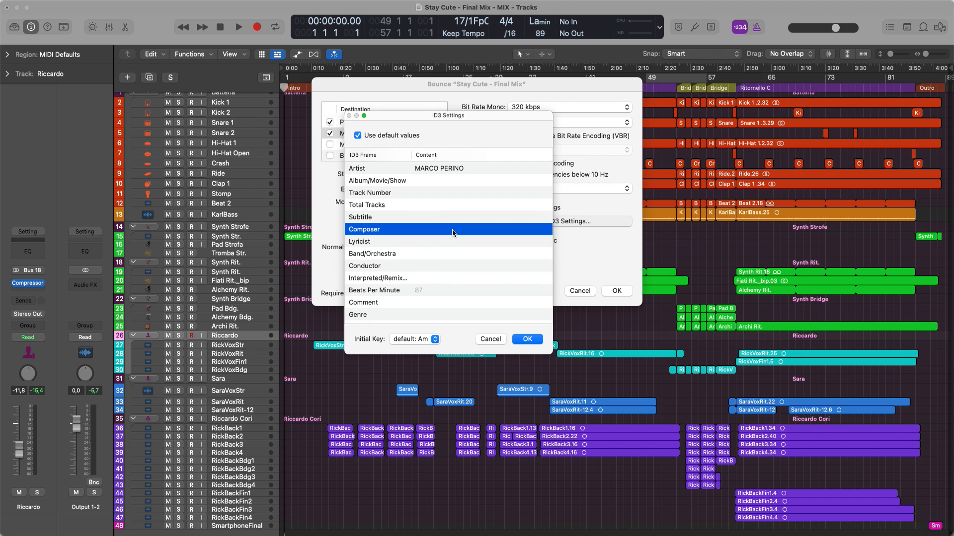
pyautogui.click(452, 232)
pyautogui.write('TEST')
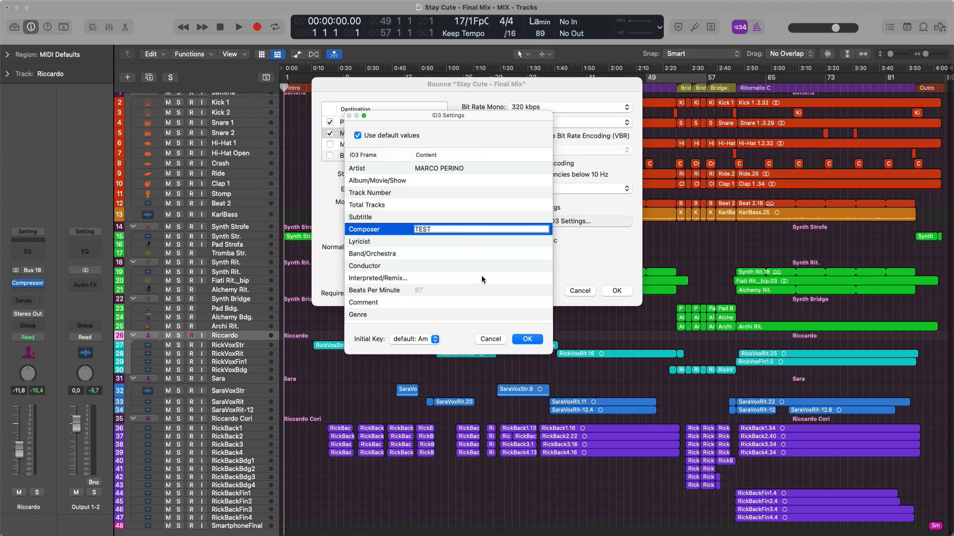
pyautogui.click(481, 278)
pyautogui.scroll(-3, 484, 295)
pyautogui.click(472, 305)
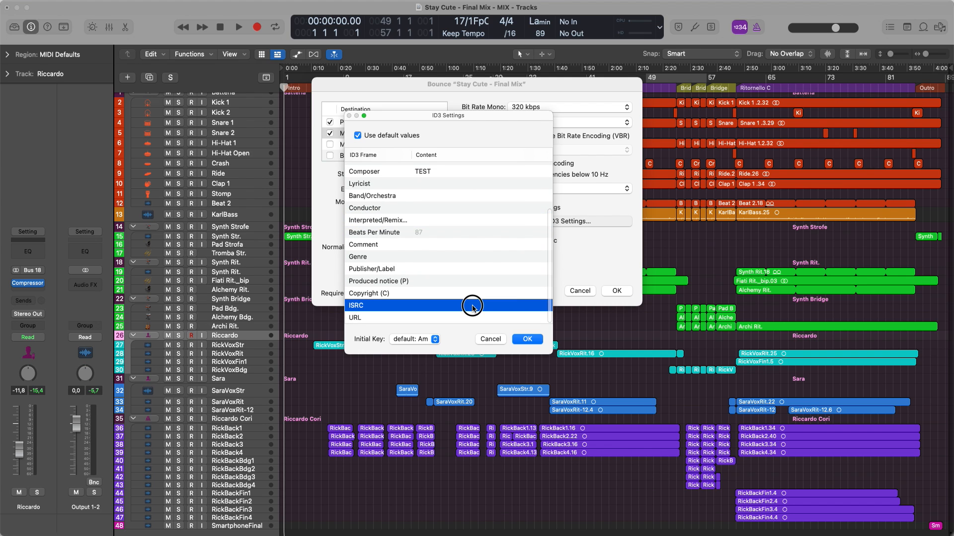
pyautogui.write('IT000000')
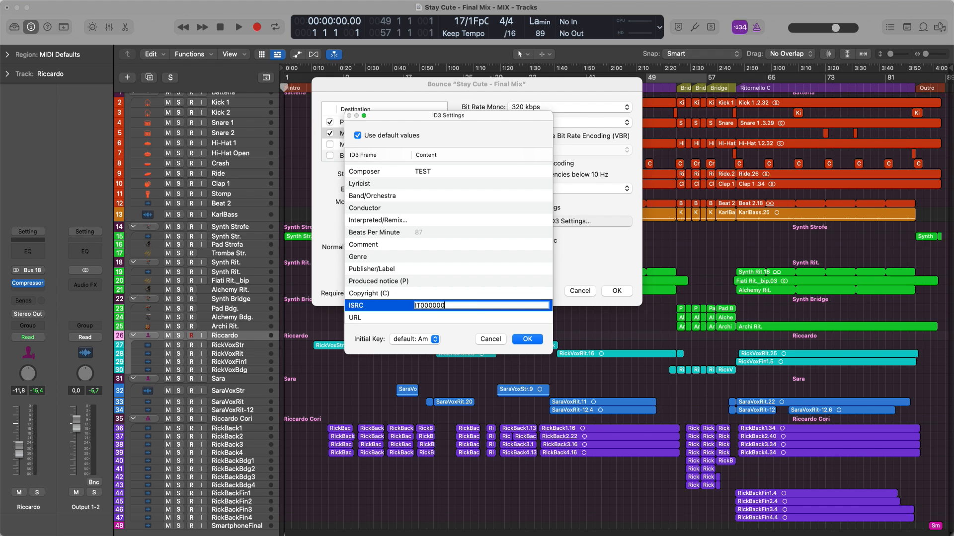
pyautogui.click(528, 339)
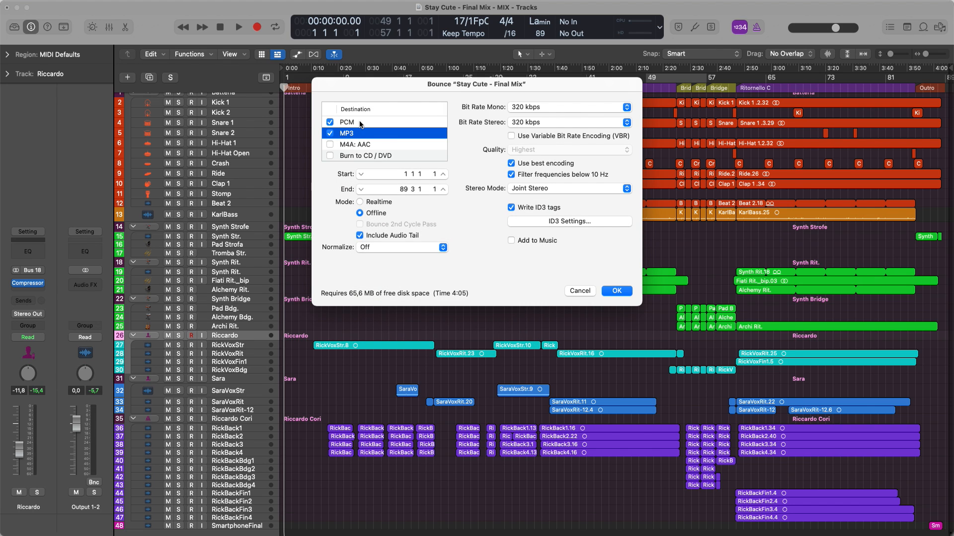
# Bounce the project as PCM and MP3 files named Stay Cute - Final Mix to the Desktop
pyautogui.click(362, 123)
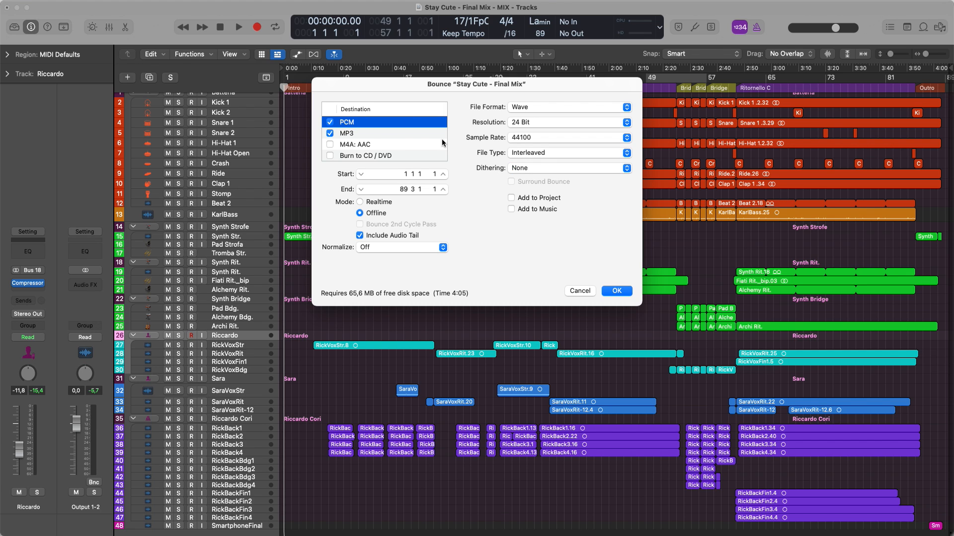
pyautogui.click(624, 294)
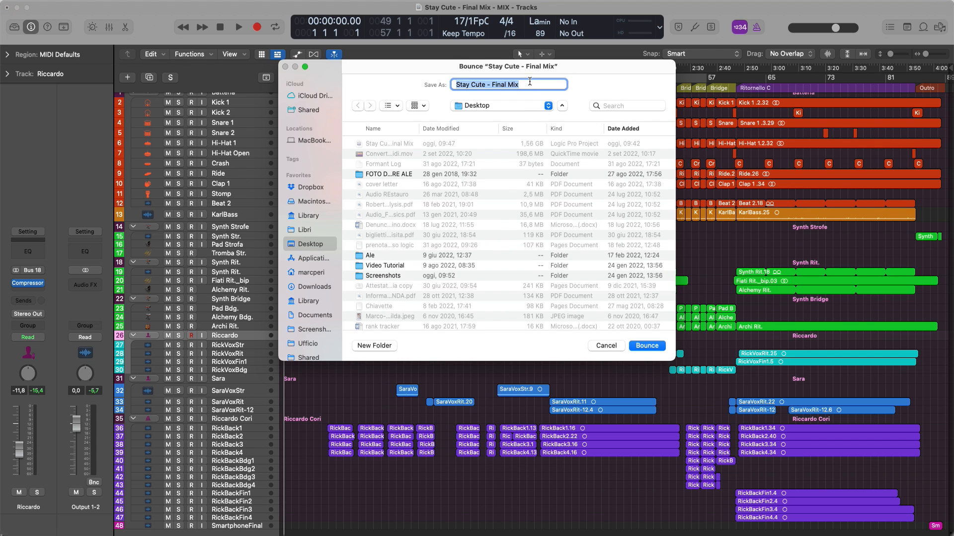
pyautogui.click(646, 345)
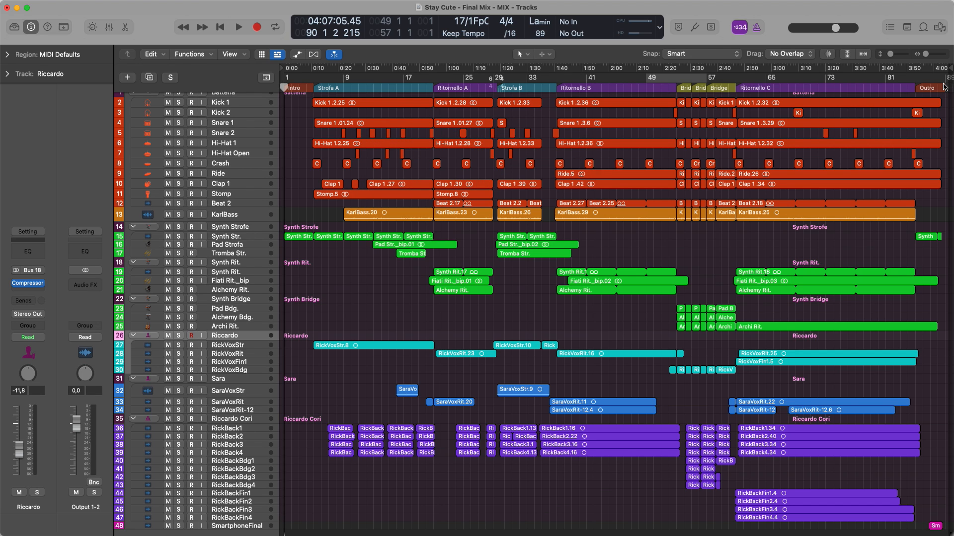
# Browse all files to the bookmarked Desktop folder and check it for the bounced Stay Cute - Final Mix files
pyautogui.click(939, 28)
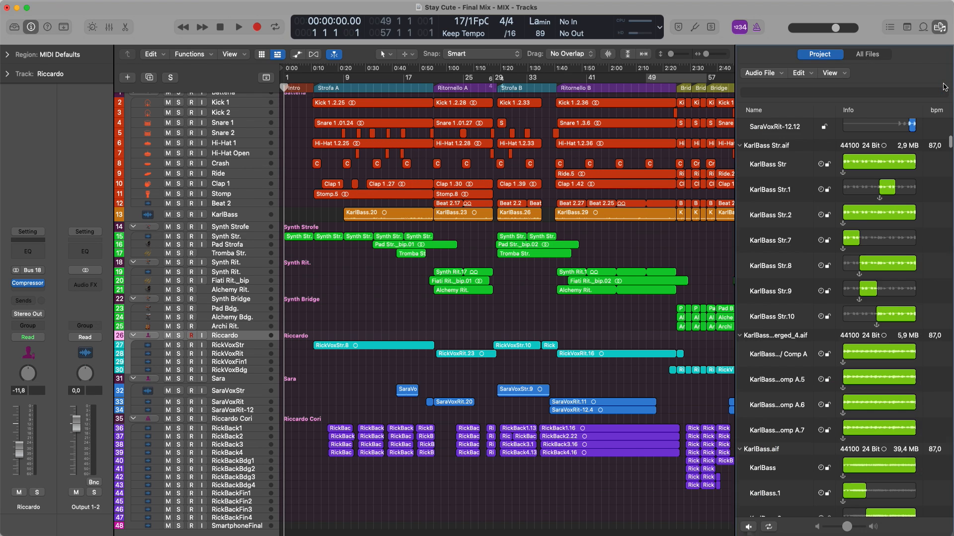
pyautogui.click(879, 54)
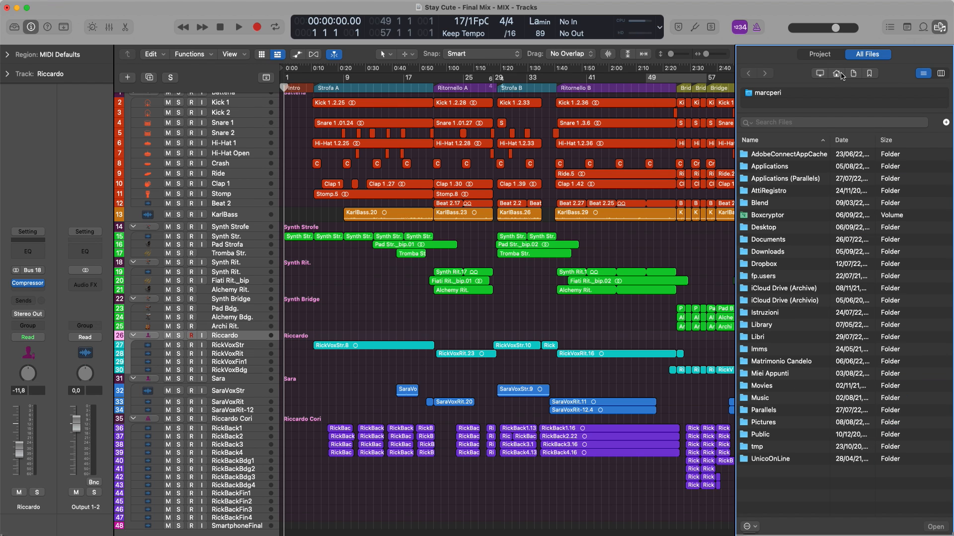
pyautogui.click(873, 74)
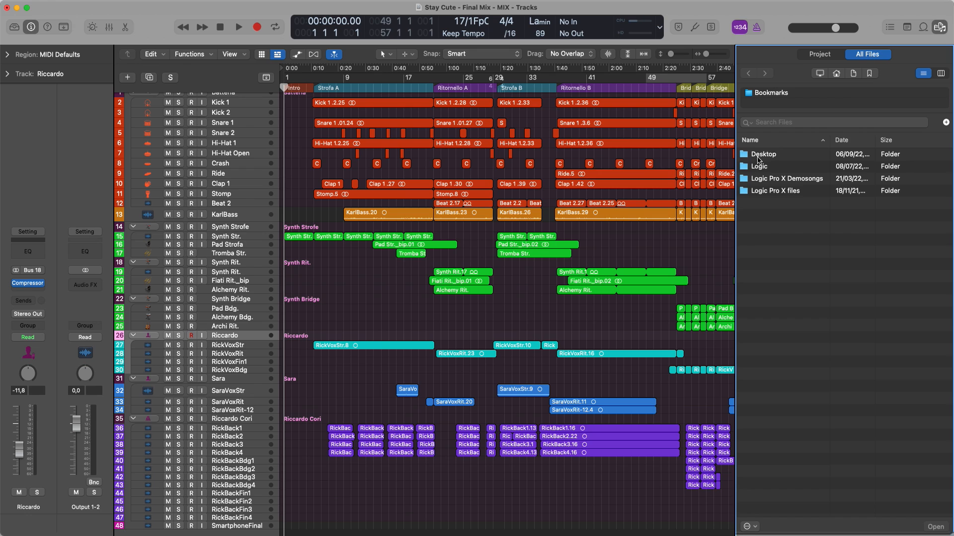
pyautogui.doubleClick(758, 157)
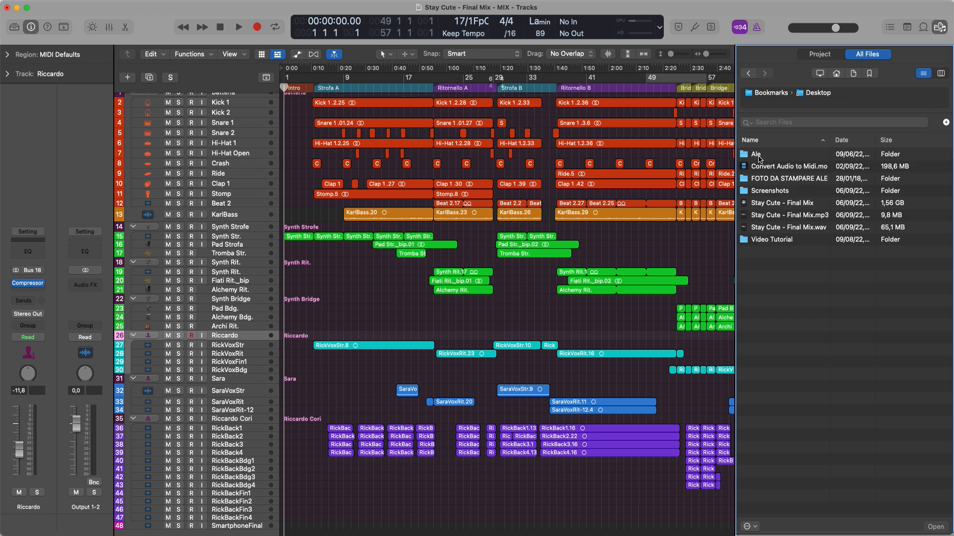
pyautogui.click(811, 206)
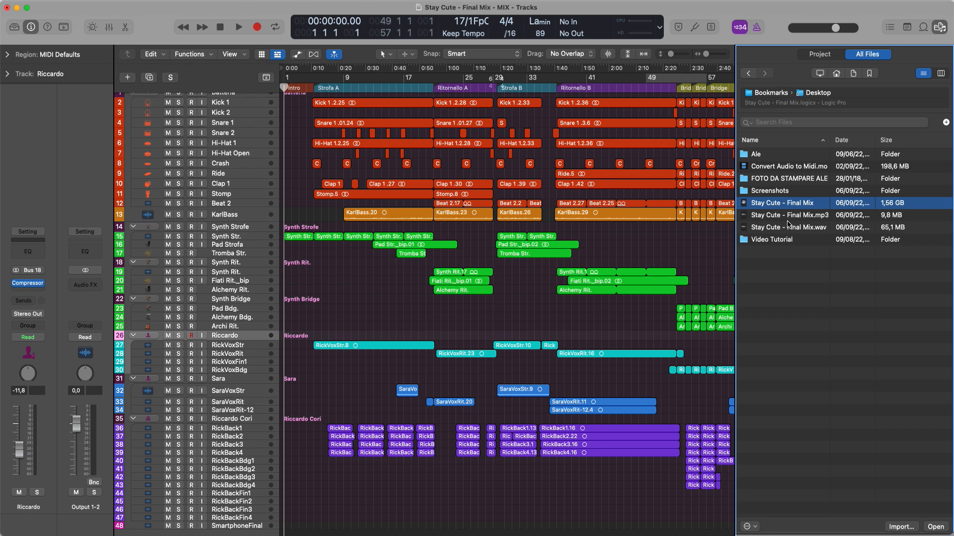
# Preview Stay Cute - Final Mix.wav, check the format of the MP3 version, and close the file browser
pyautogui.click(819, 230)
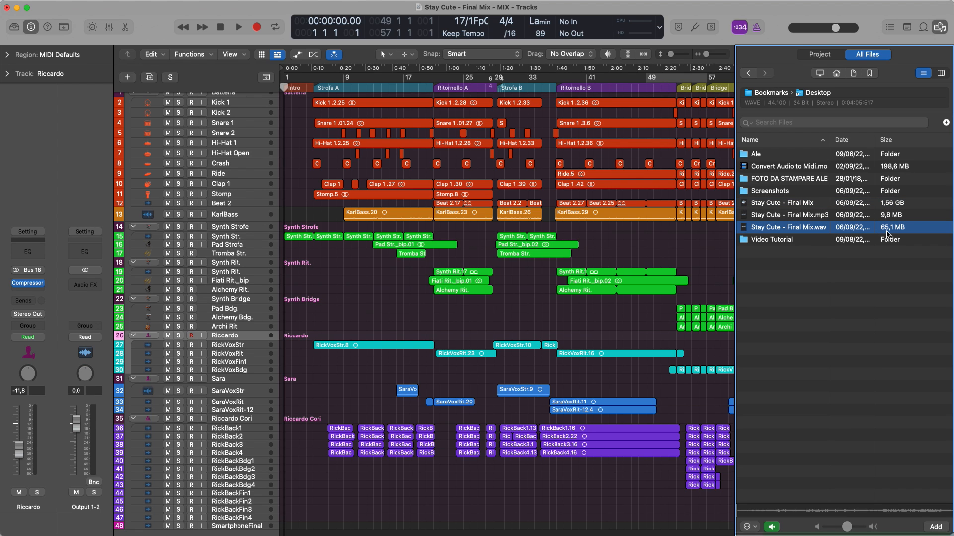
pyautogui.click(772, 527)
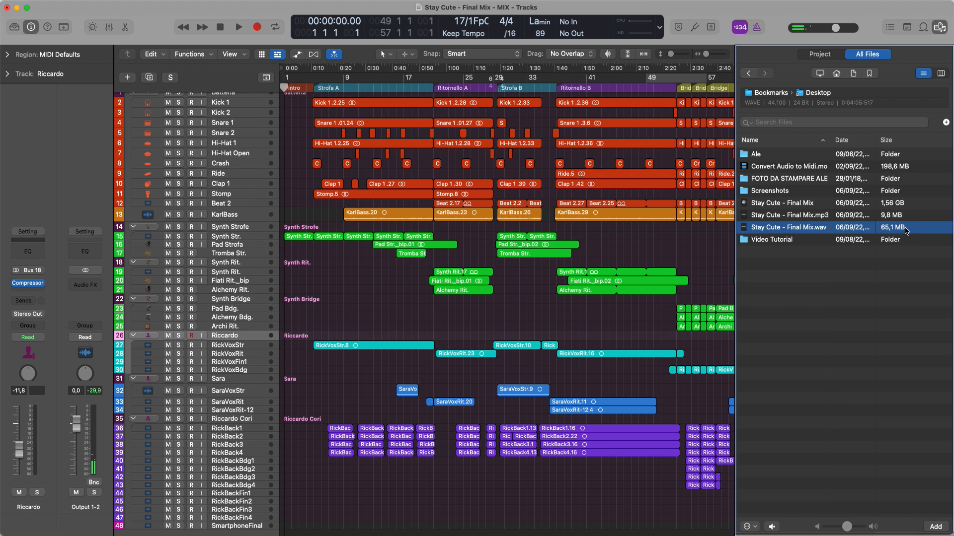
pyautogui.click(804, 219)
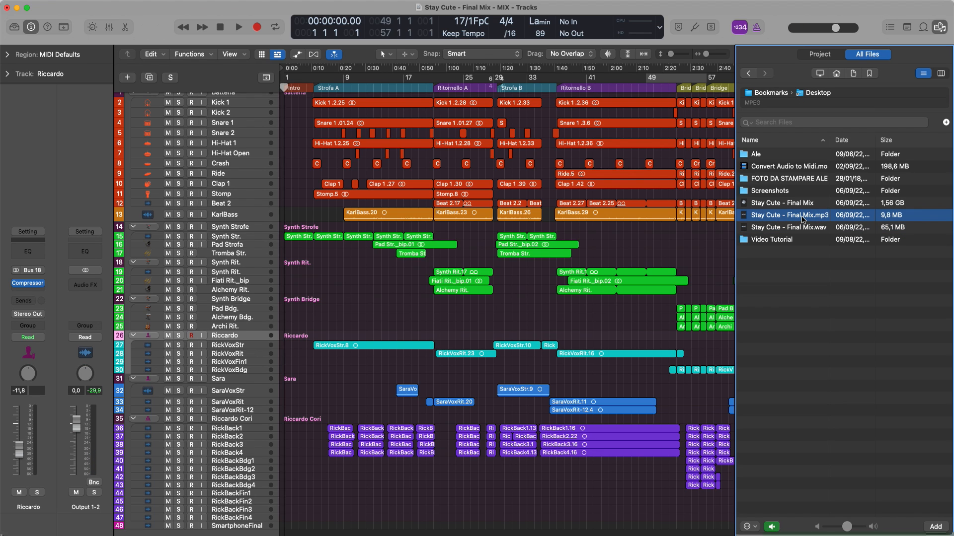
pyautogui.click(940, 28)
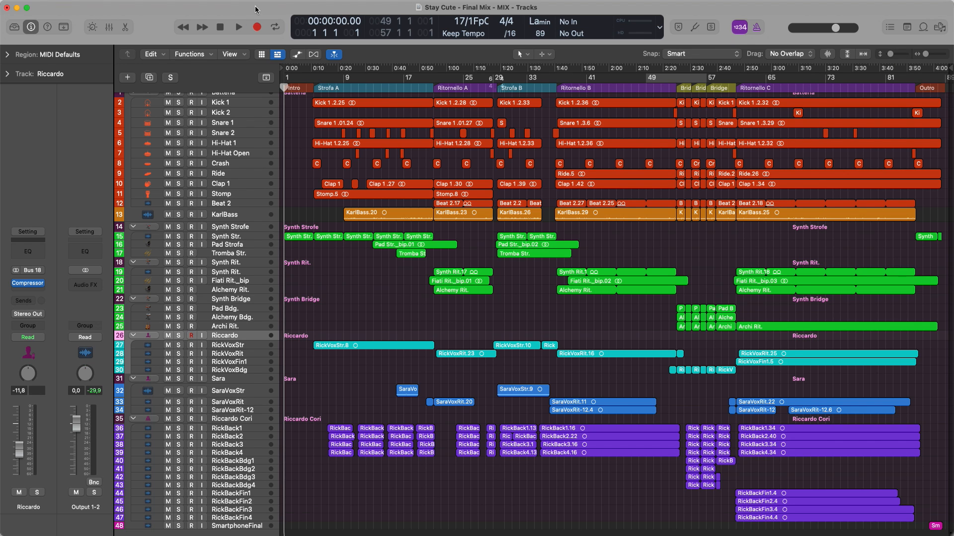
# Switch to the MASTERING project alternative without saving the changes to the MIX alternative
pyautogui.click(71, 0)
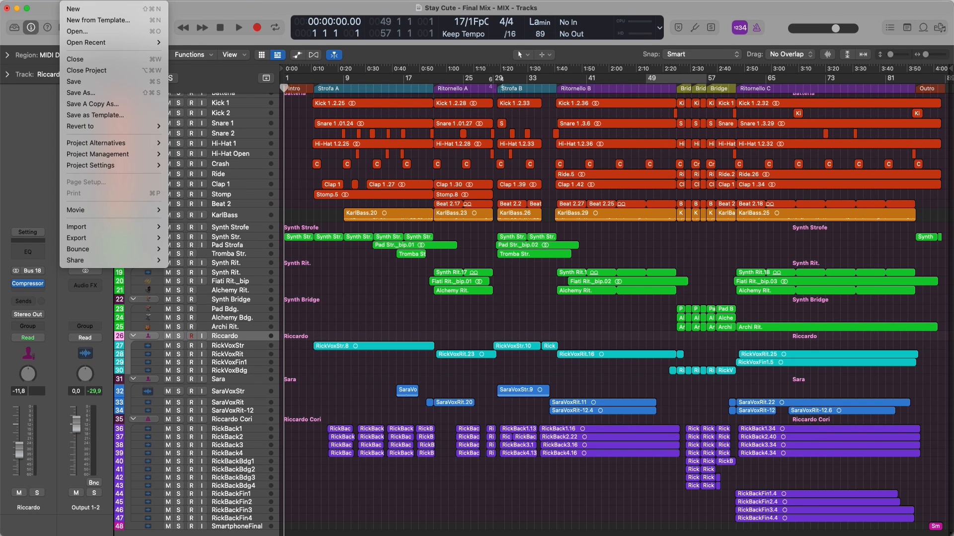
pyautogui.moveTo(120, 147)
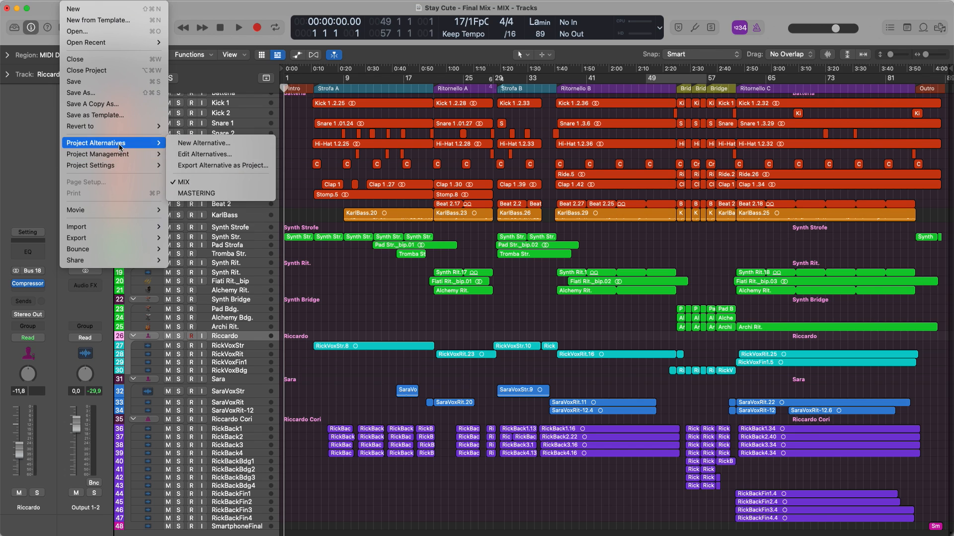
pyautogui.click(204, 193)
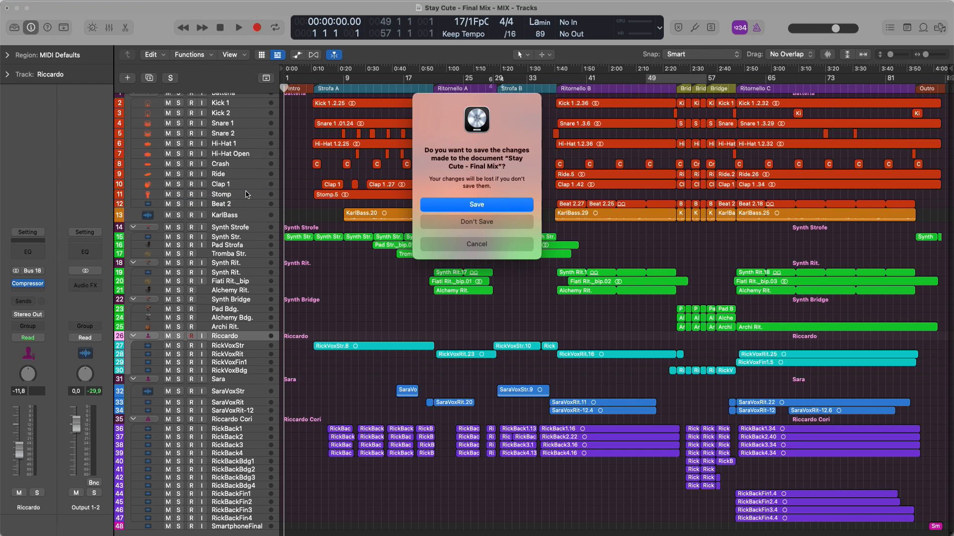
pyautogui.click(497, 223)
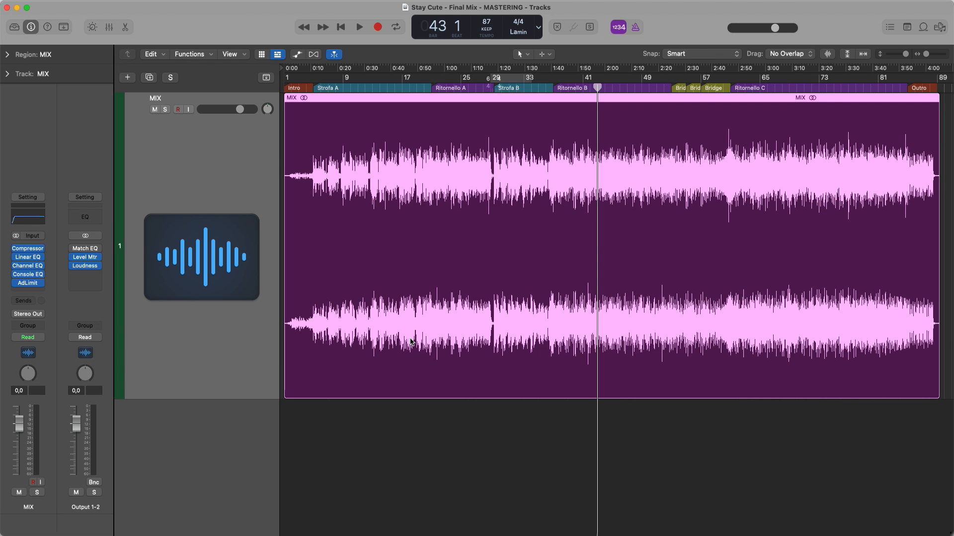
# Add Stay Cute - Final Mix.wav from the bookmarked Desktop folder as a new audio track below the MIX track, and close the file browser
pyautogui.press('f')
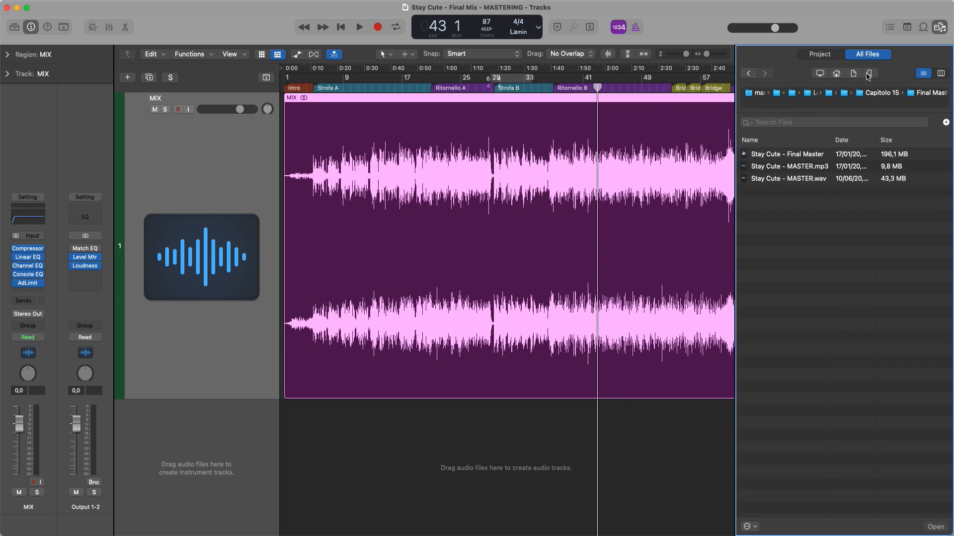
pyautogui.click(869, 73)
pyautogui.doubleClick(774, 154)
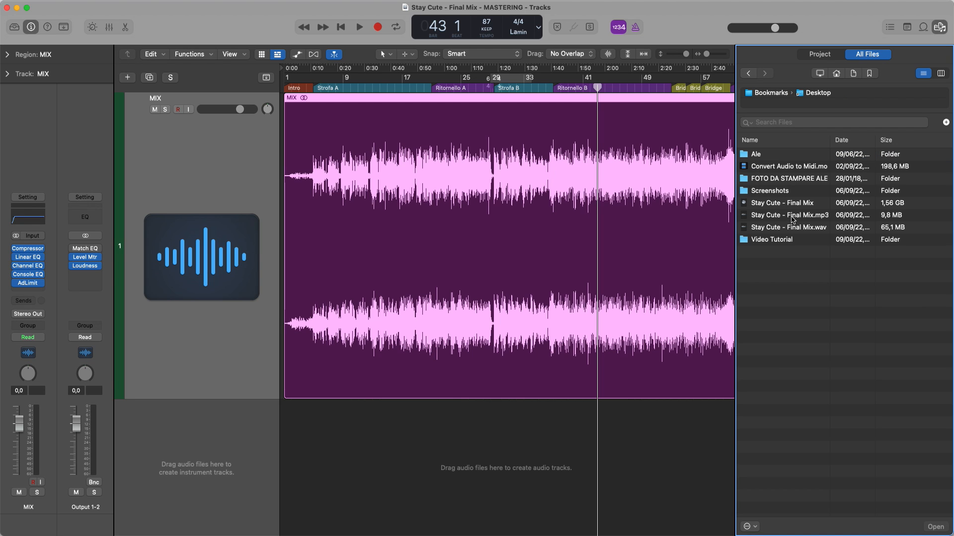
pyautogui.moveTo(796, 231); pyautogui.dragTo(286, 470)
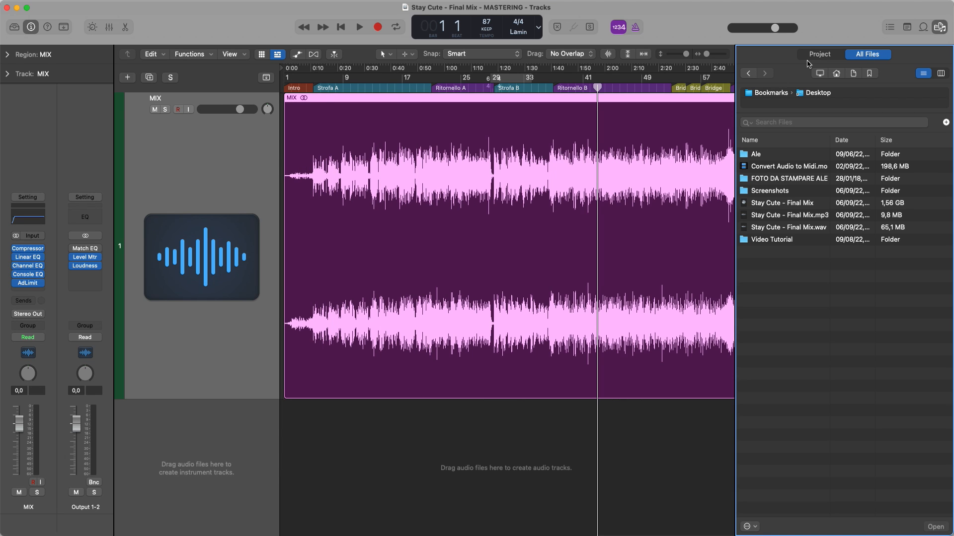
pyautogui.click(940, 26)
# Delete the Stay Cute - Final Mix region together with its track
pyautogui.scroll(-4, 630, 304)
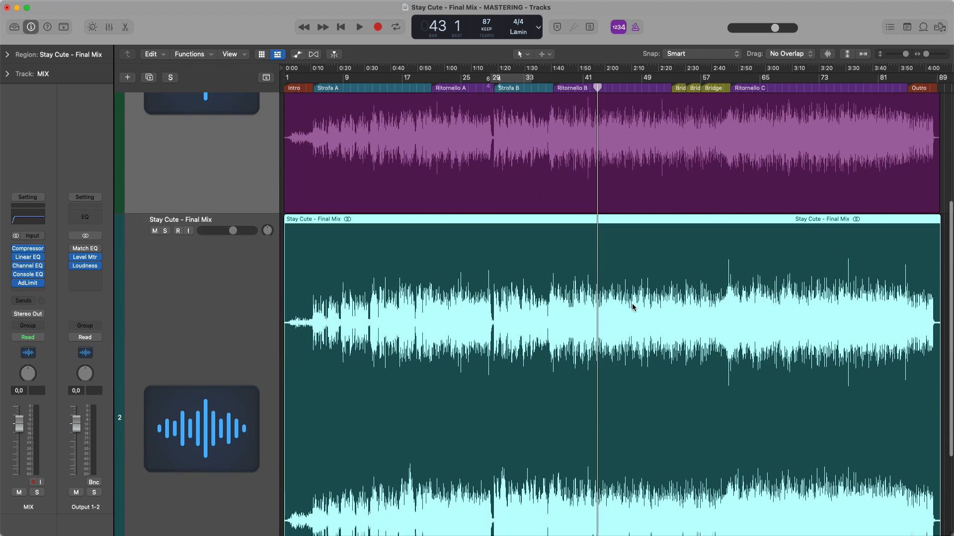
pyautogui.scroll(-2, 255, 360)
pyautogui.click(254, 359)
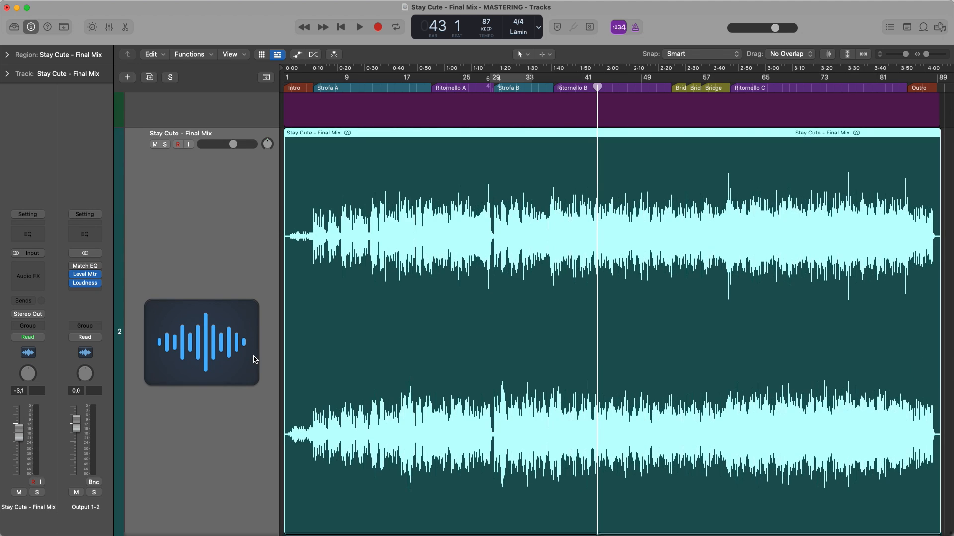
pyautogui.press('Delete')
pyautogui.press('Delete')
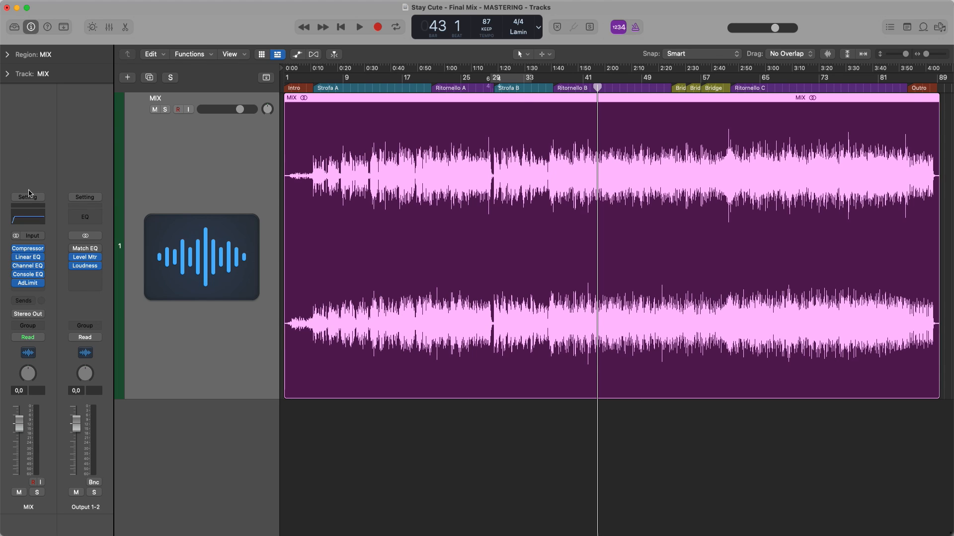
# Set a cycle range from bar 37 to bar 43 at the start of Ritornello B and play it briefly
pyautogui.click(553, 88)
pyautogui.moveTo(553, 88); pyautogui.dragTo(582, 88)
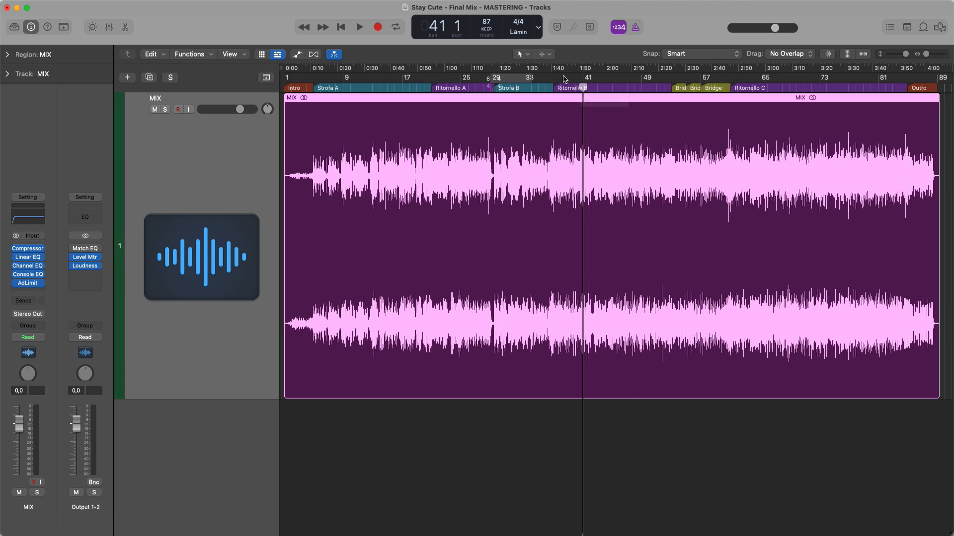
pyautogui.moveTo(555, 77); pyautogui.dragTo(596, 78)
pyautogui.press('space')
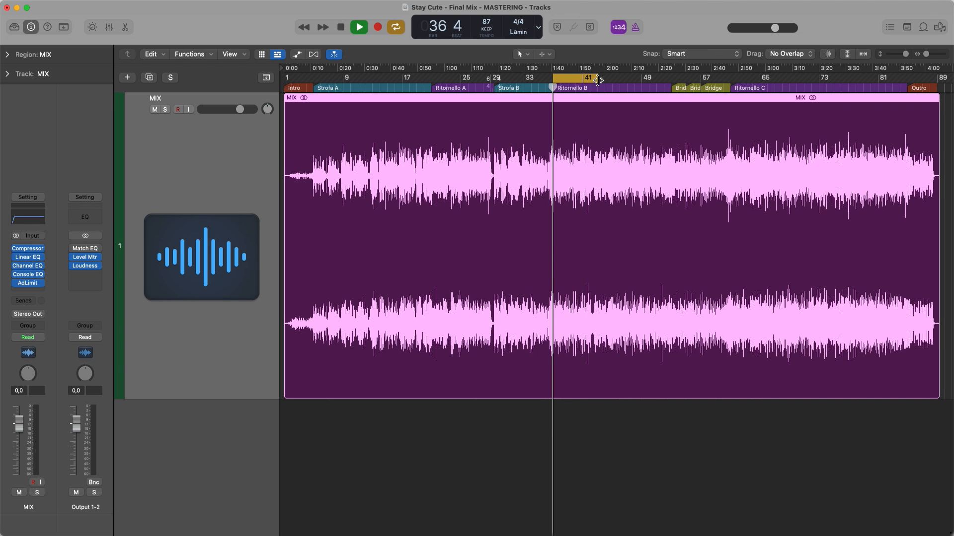
pyautogui.press('space')
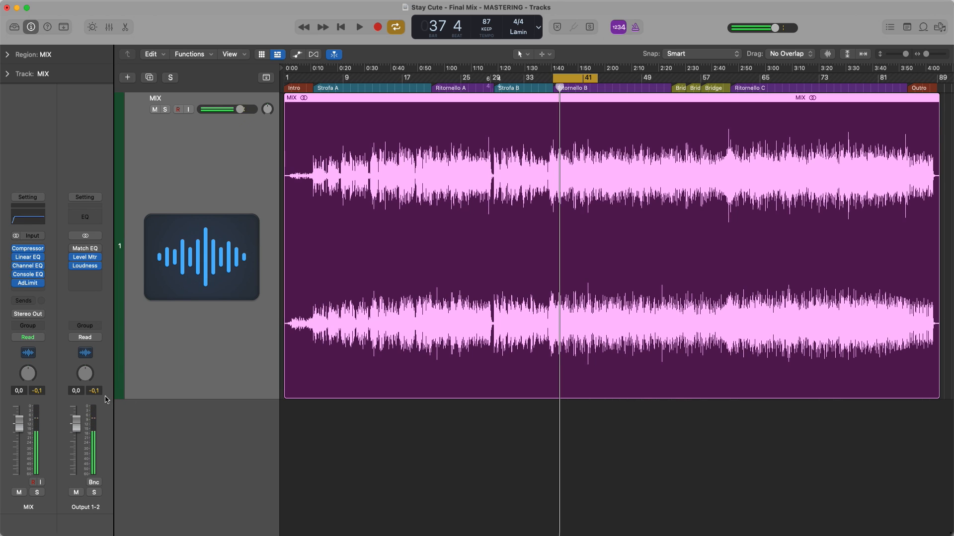
# Check the stereo output's peak, RMS and LUFS levels in the Level Meter and Loudness Meter during playback, and close both meters
pyautogui.click(86, 258)
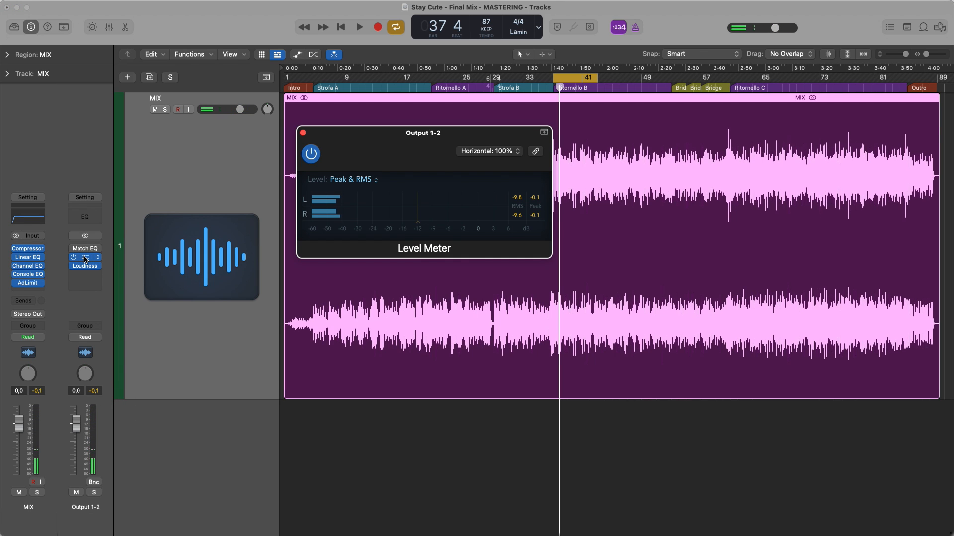
pyautogui.click(88, 269)
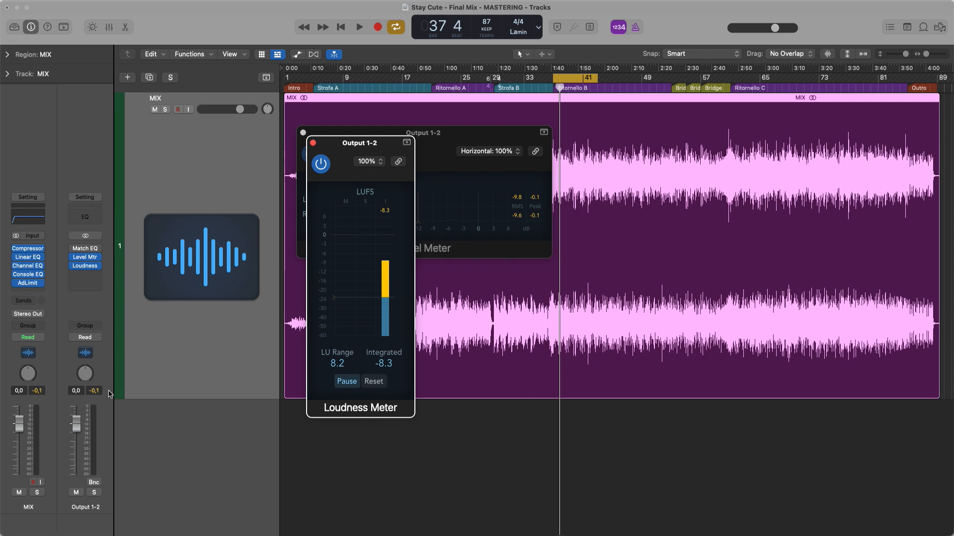
pyautogui.press('space')
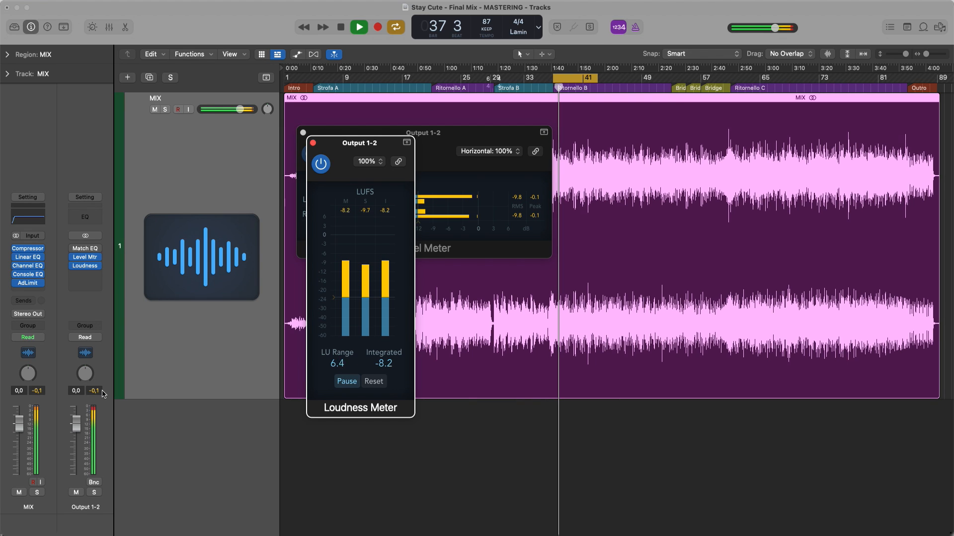
pyautogui.press('space')
pyautogui.click(313, 143)
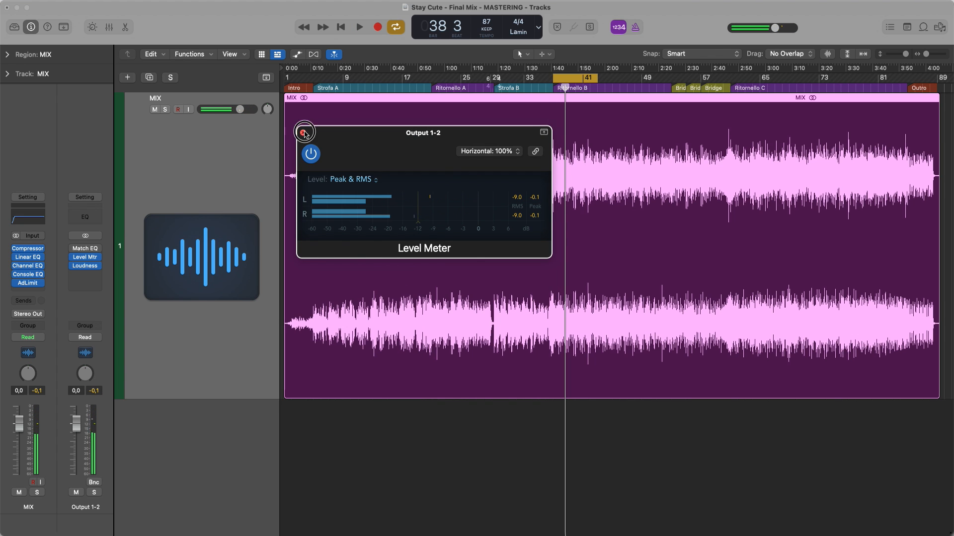
pyautogui.click(303, 133)
# Turn off the cycle range and move the project end marker to about bar 90, just after the MIX region
pyautogui.click(588, 76)
pyautogui.hscroll(5, 666, 270)
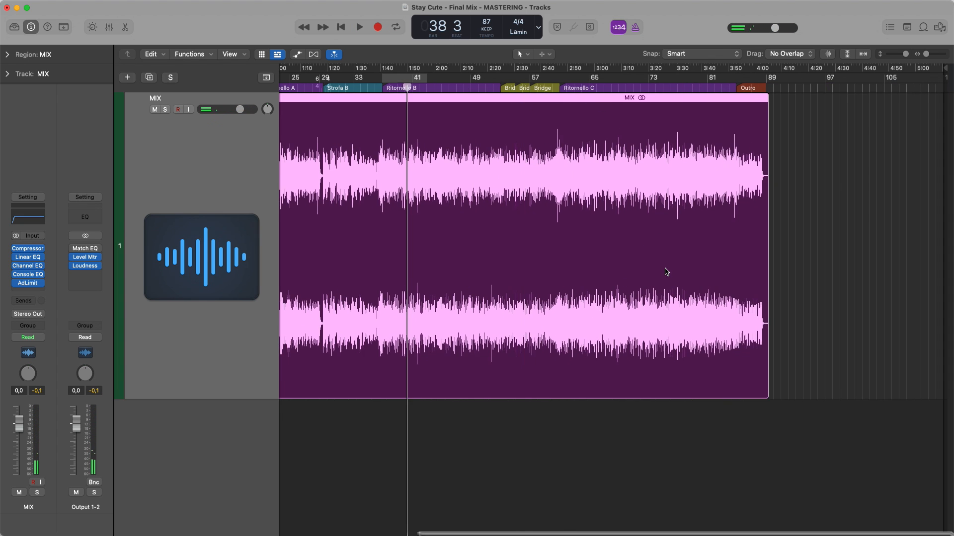
pyautogui.moveTo(950, 69)
pyautogui.mouseDown()
pyautogui.moveTo(877, 67)
pyautogui.moveTo(776, 88)
pyautogui.mouseUp()
pyautogui.press('z')
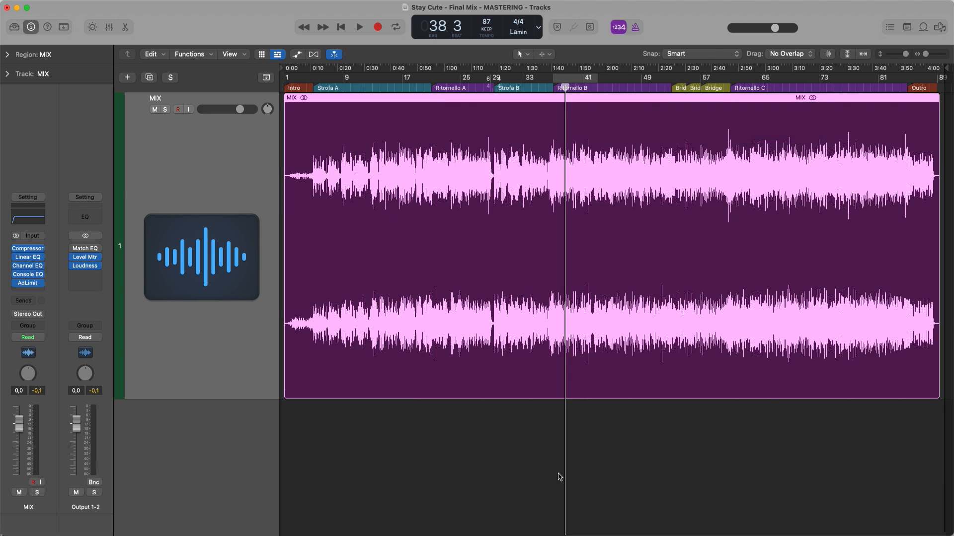
pyautogui.click(560, 477)
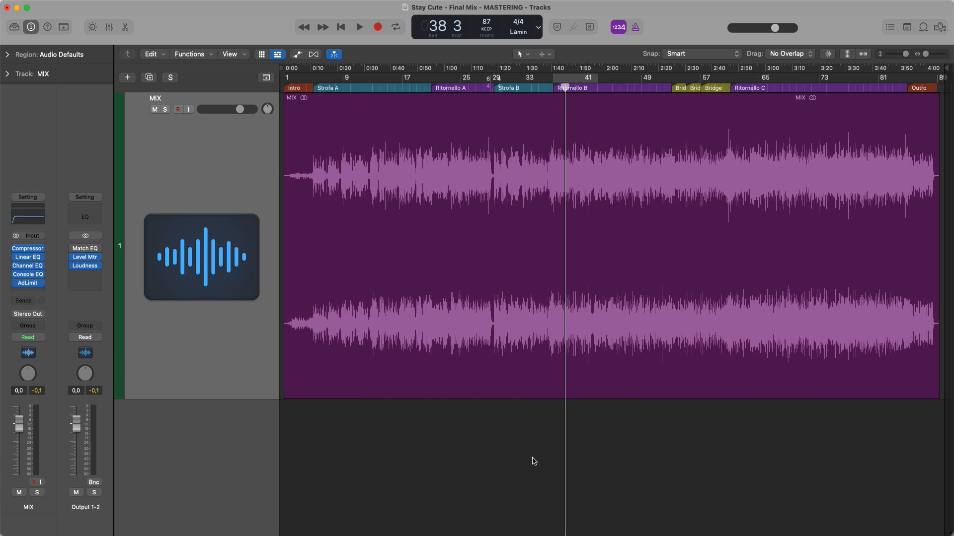
pyautogui.click(549, 219)
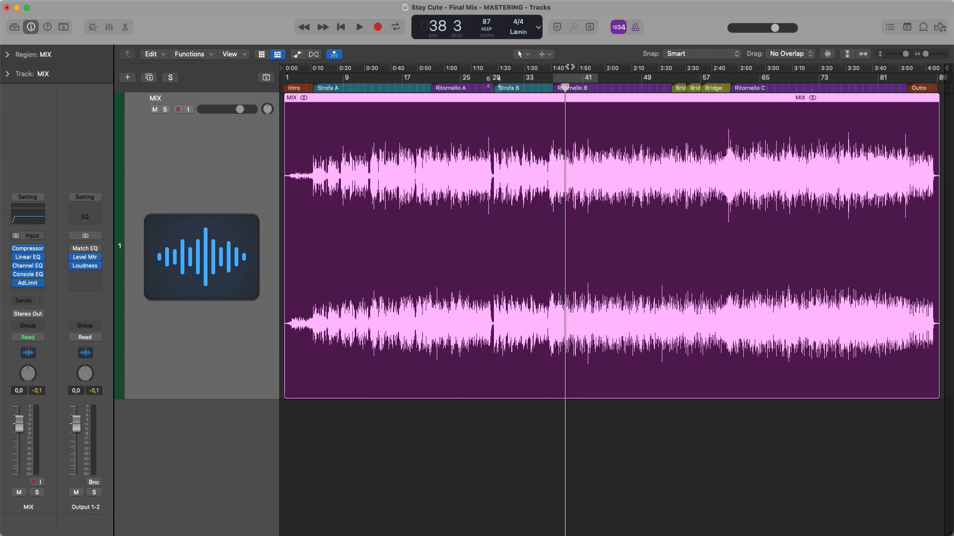
pyautogui.click(570, 74)
pyautogui.click(571, 74)
# With no region selected, open the project's bounce settings and set the PCM resolution to 16 Bit
pyautogui.click(508, 472)
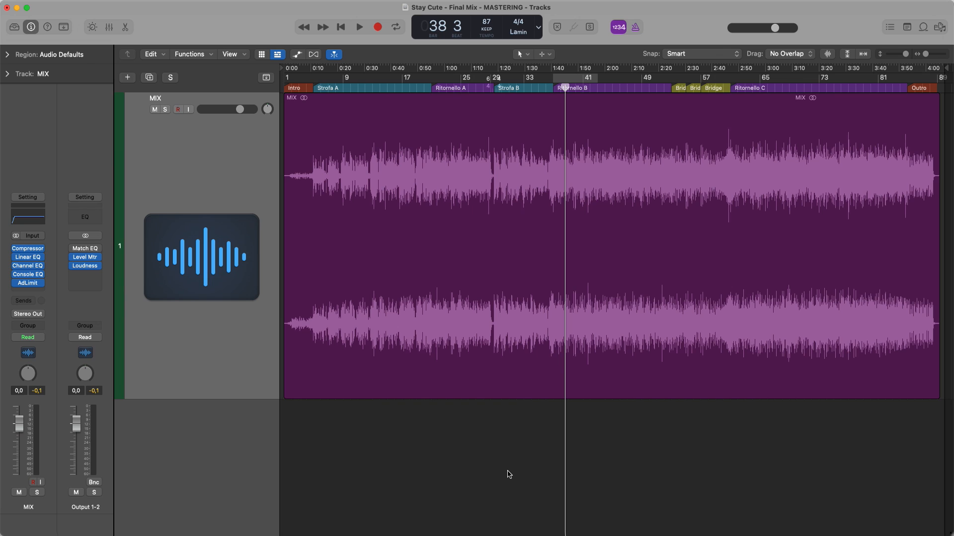
pyautogui.press('super+b')
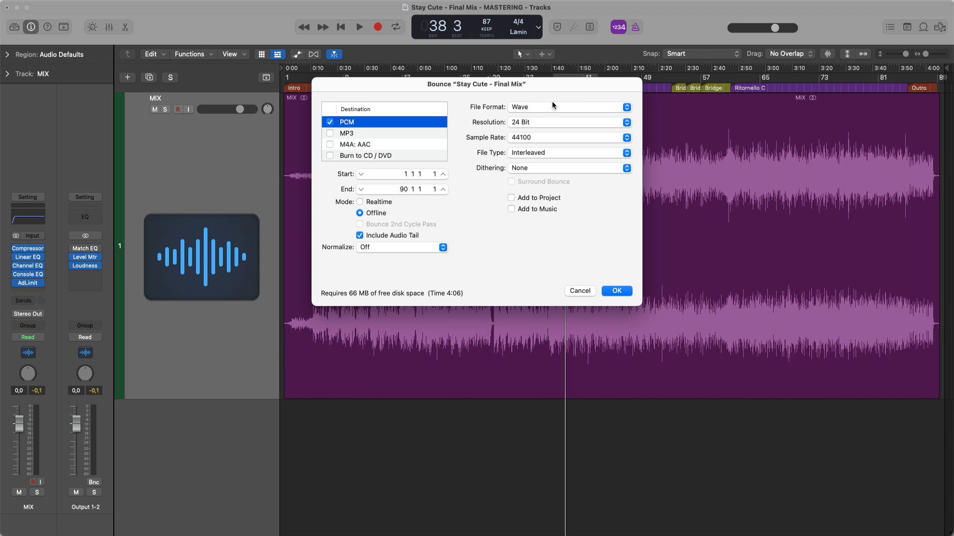
pyautogui.click(554, 122)
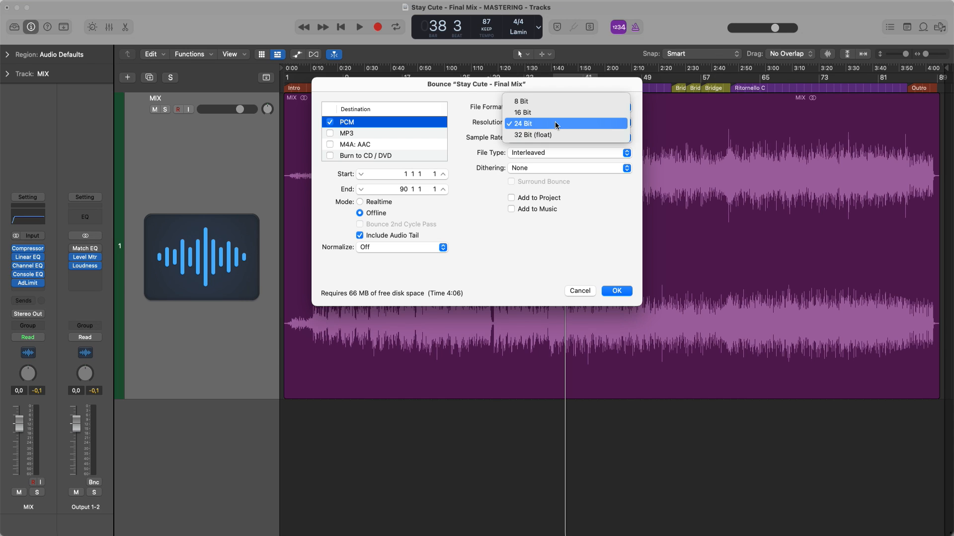
pyautogui.click(561, 112)
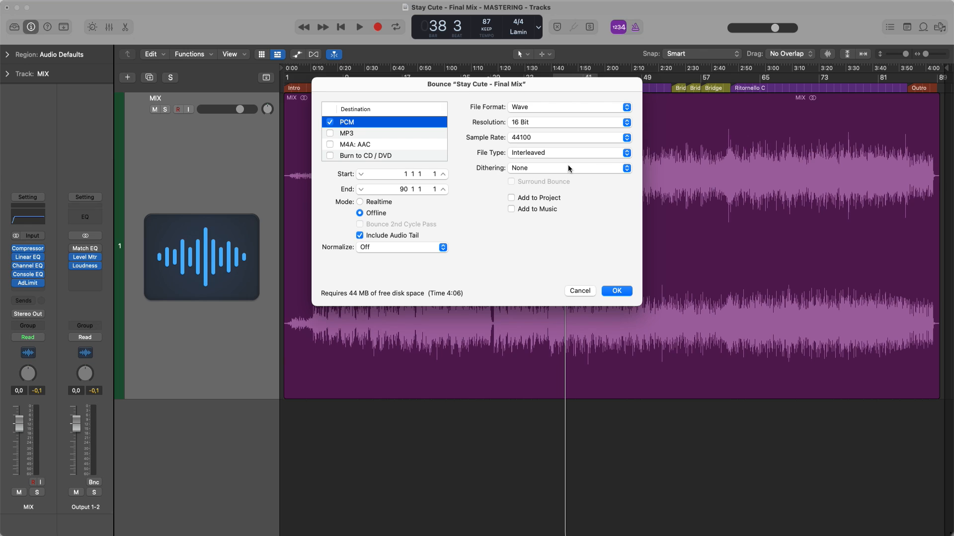
# Try POW-r #1 (Dithering) for the PCM bounce and settle on UV22HR as the dithering type
pyautogui.click(579, 169)
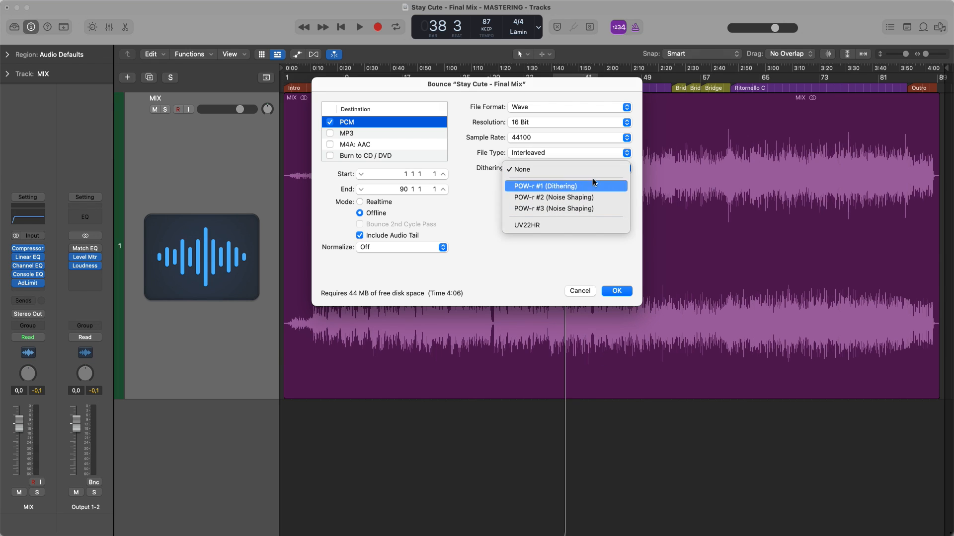
pyautogui.click(594, 185)
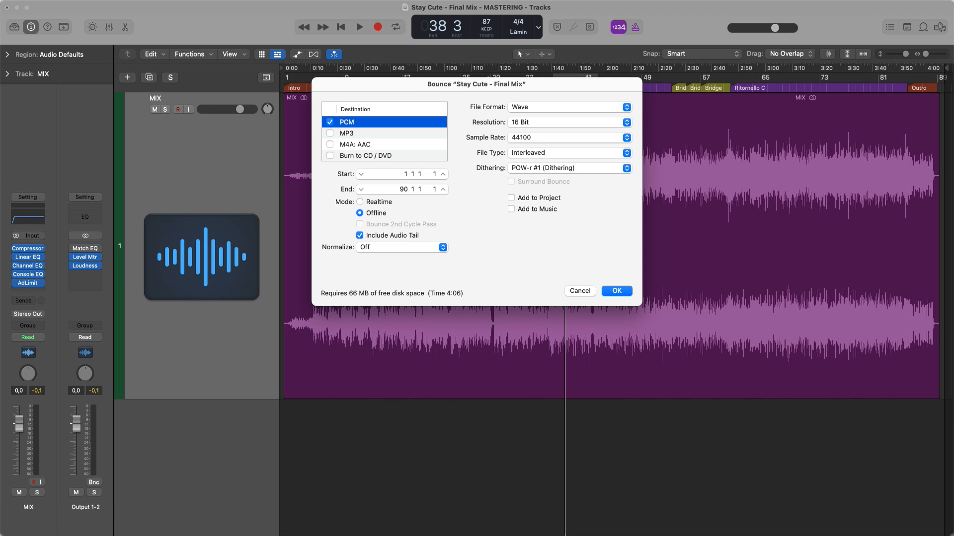
pyautogui.click(601, 168)
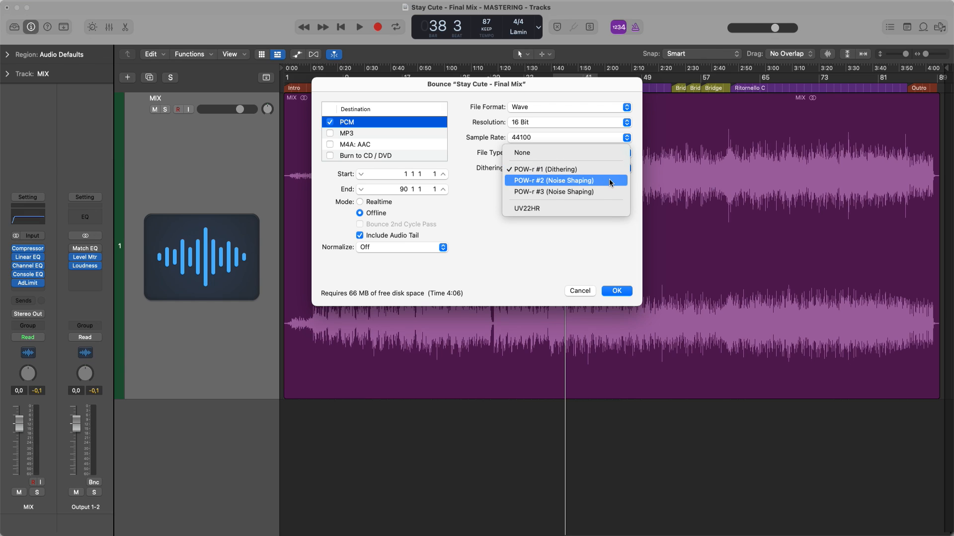
pyautogui.click(564, 209)
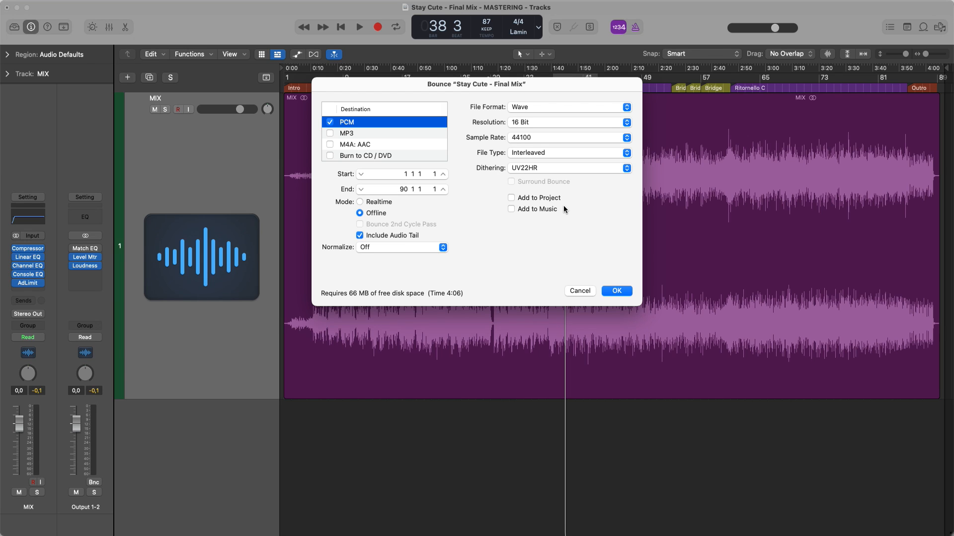
pyautogui.click(615, 166)
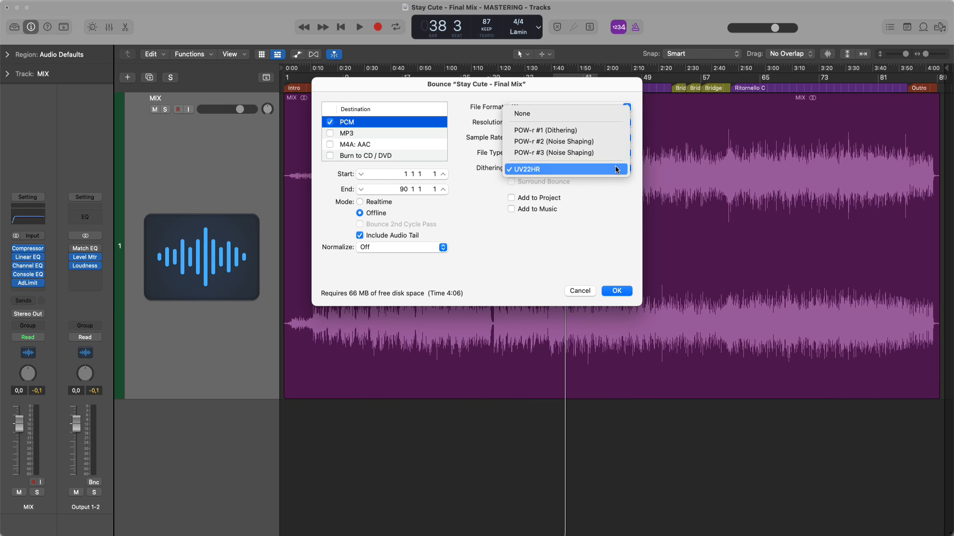
pyautogui.click(578, 168)
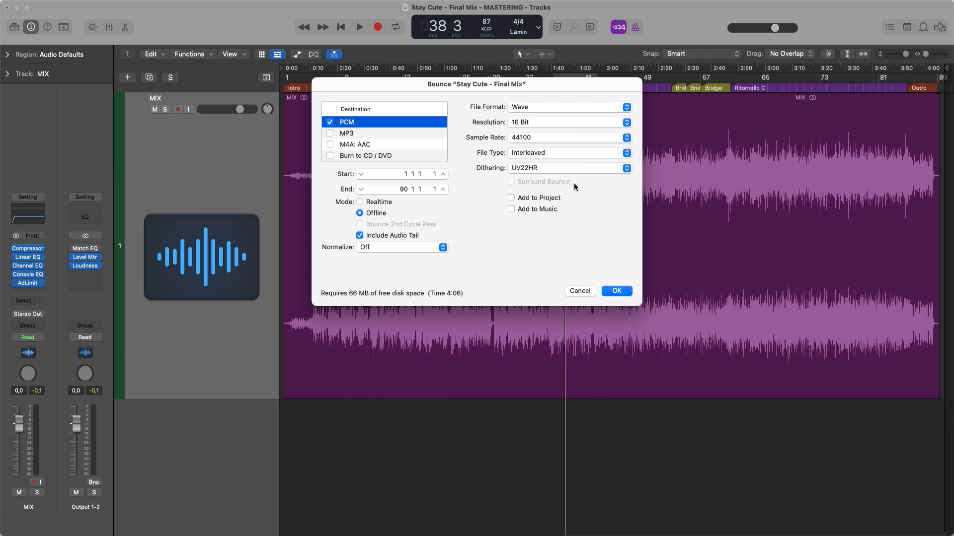
# Try 24 Bit resolution for the PCM bounce, and go back to 16 Bit with UV22HR dithering
pyautogui.click(580, 123)
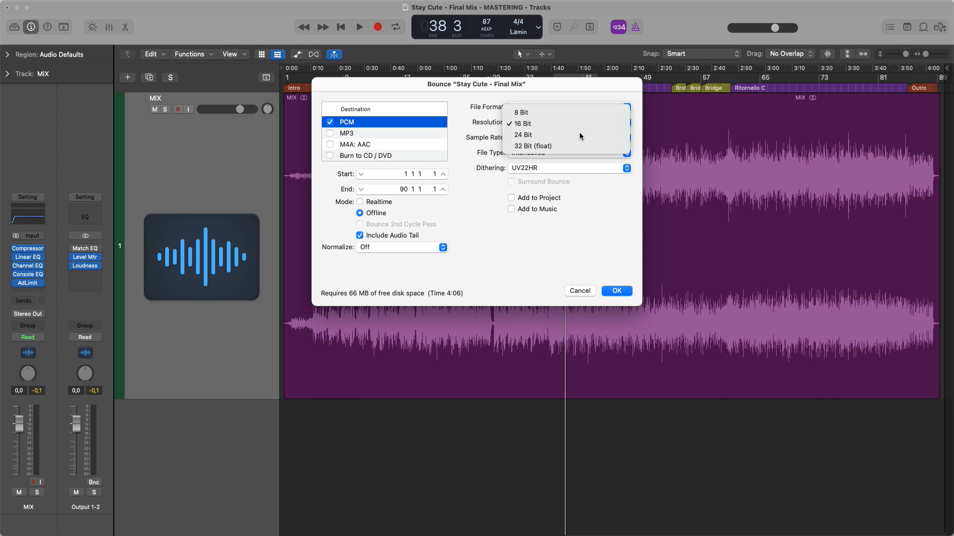
pyautogui.click(580, 133)
pyautogui.click(591, 121)
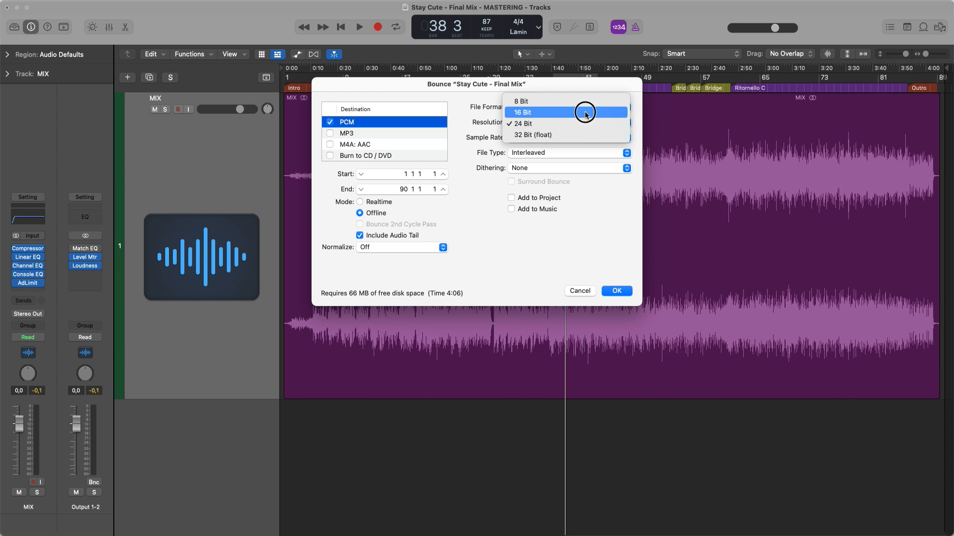
pyautogui.click(613, 111)
pyautogui.click(576, 169)
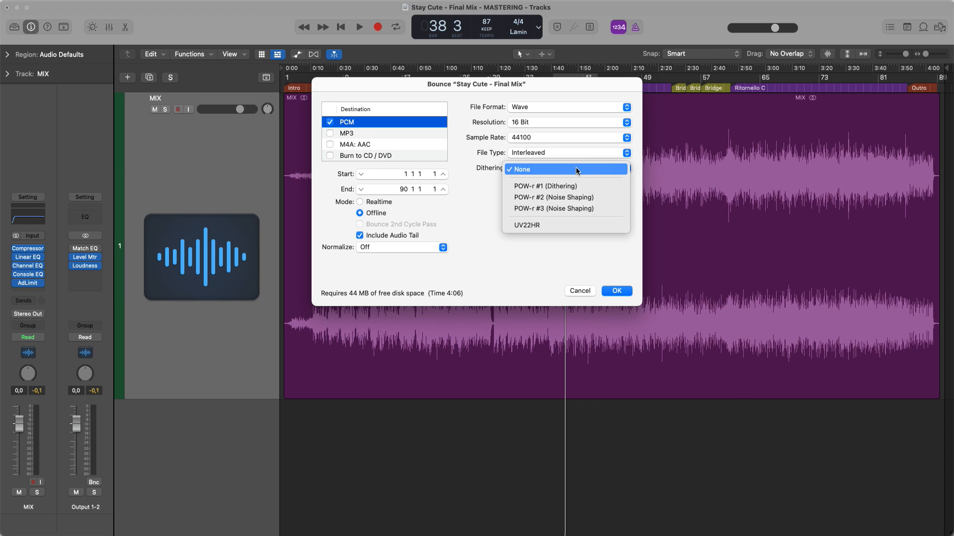
pyautogui.click(565, 224)
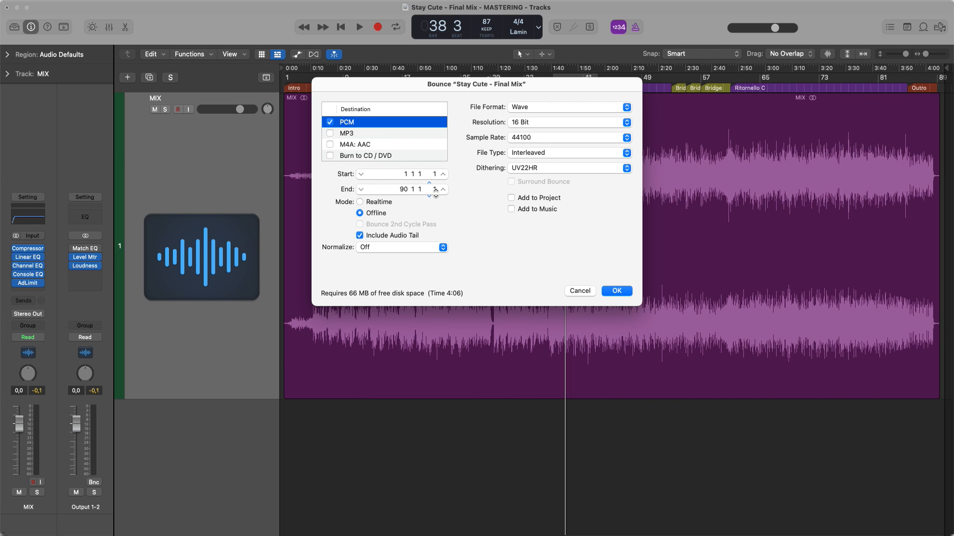
# Set the bounce's normalization to Overload Protection Only
pyautogui.click(511, 198)
pyautogui.click(443, 248)
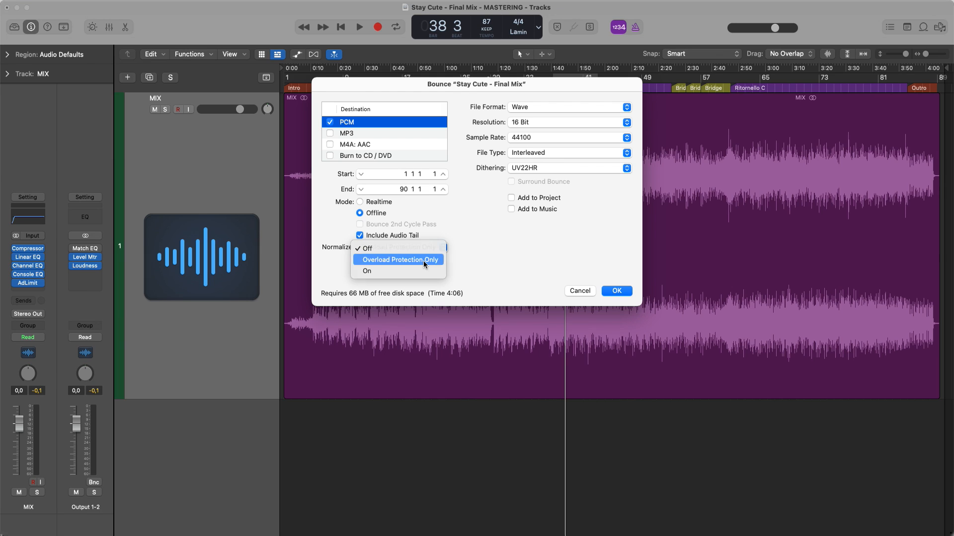
pyautogui.click(423, 260)
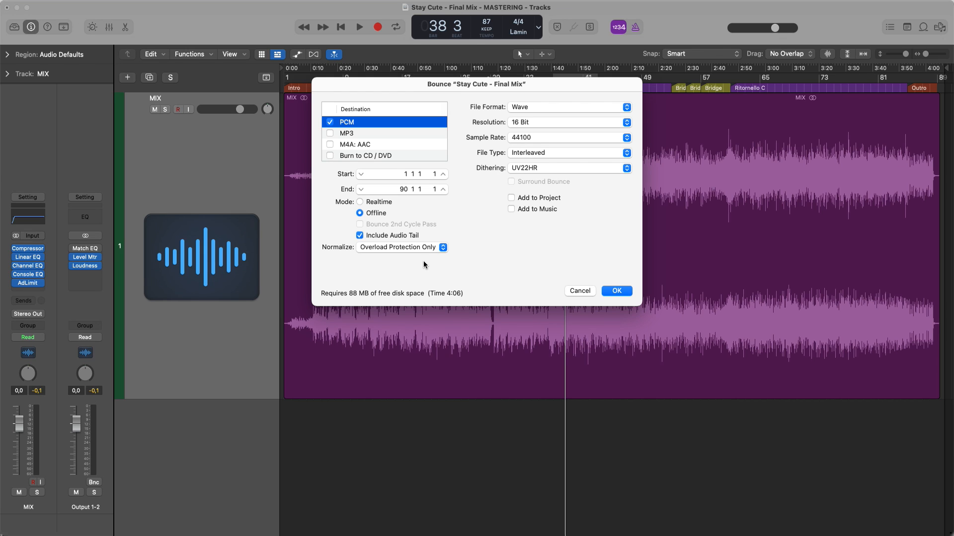
# Accept the bounce settings and bounce the file to the Desktop under the name FINAL MASTER
pyautogui.click(627, 291)
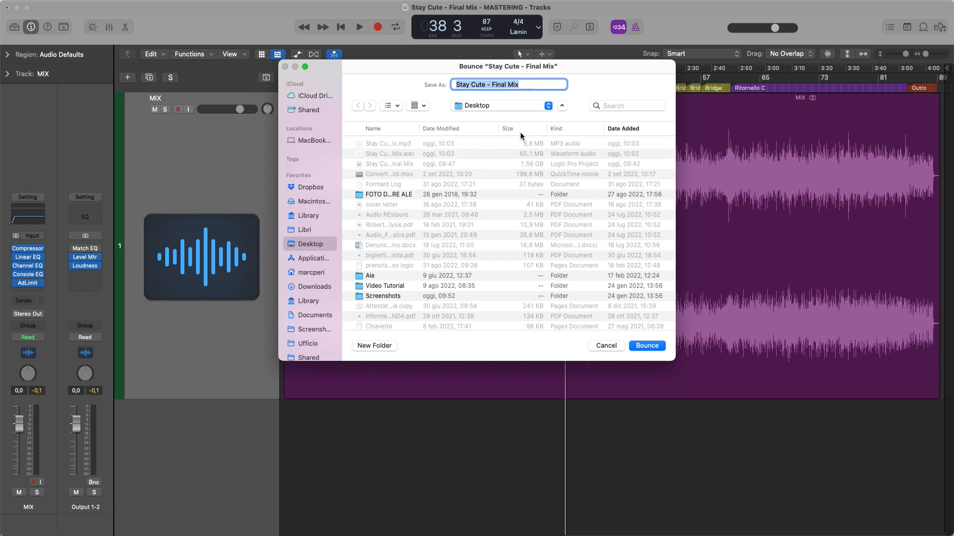
pyautogui.write('FINAL MASER')
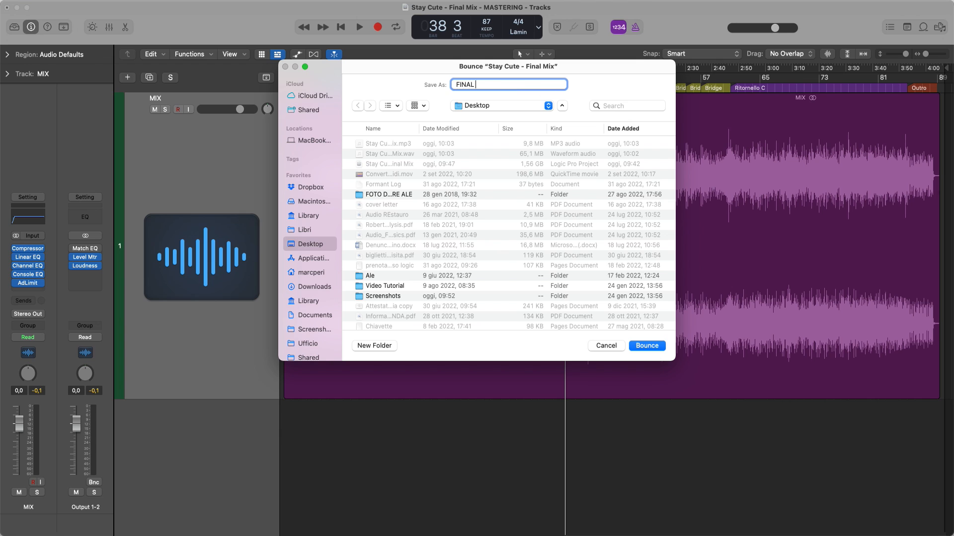
pyautogui.press('BackSpace')
pyautogui.press('BackSpace')
pyautogui.write('TER')
pyautogui.press('Return')
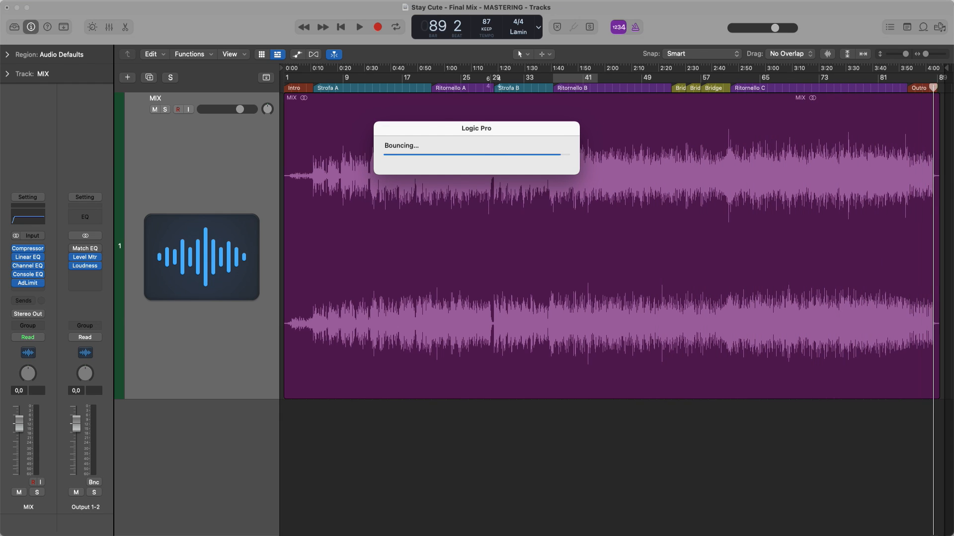
# Close the mastering project and create a new project with one audio track
pyautogui.click(72, 4)
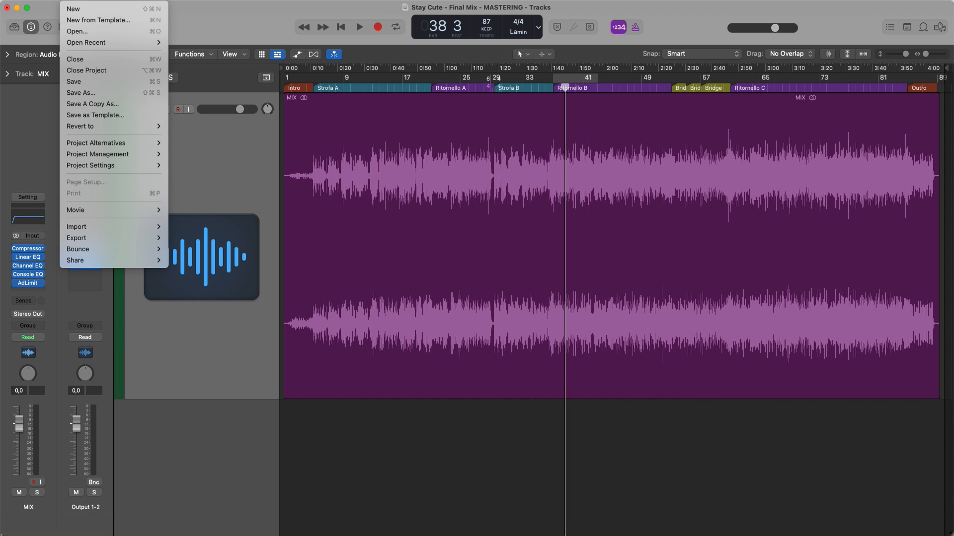
pyautogui.click(88, 10)
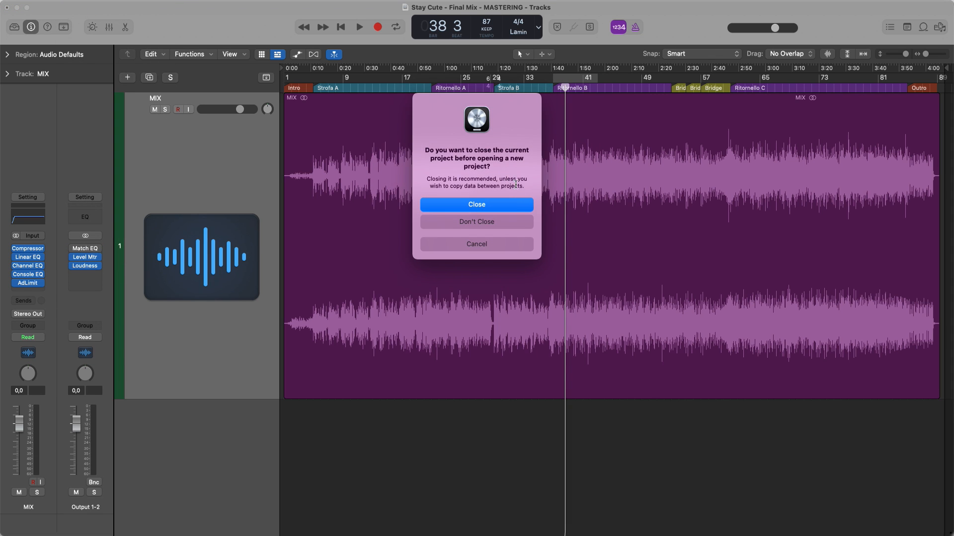
pyautogui.click(511, 204)
pyautogui.click(505, 221)
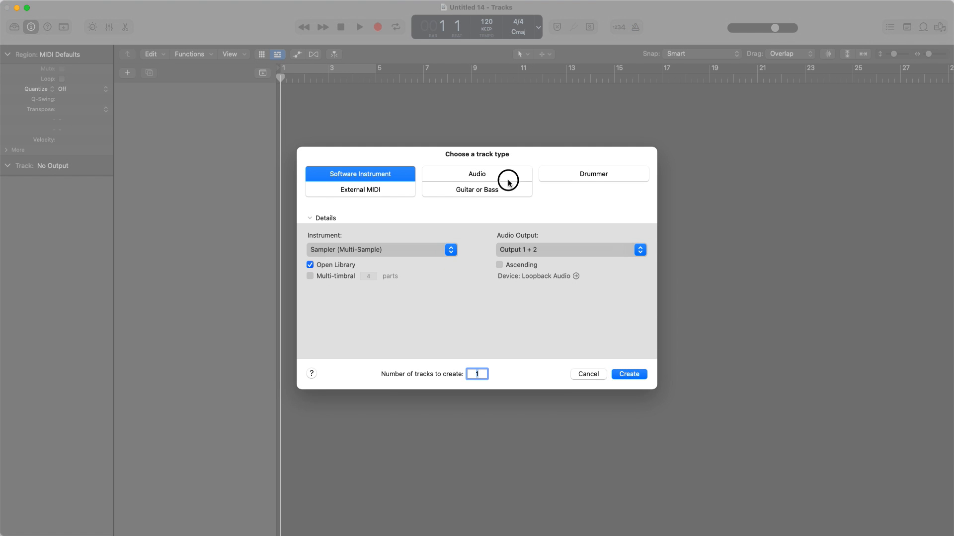
pyautogui.click(508, 180)
pyautogui.click(631, 374)
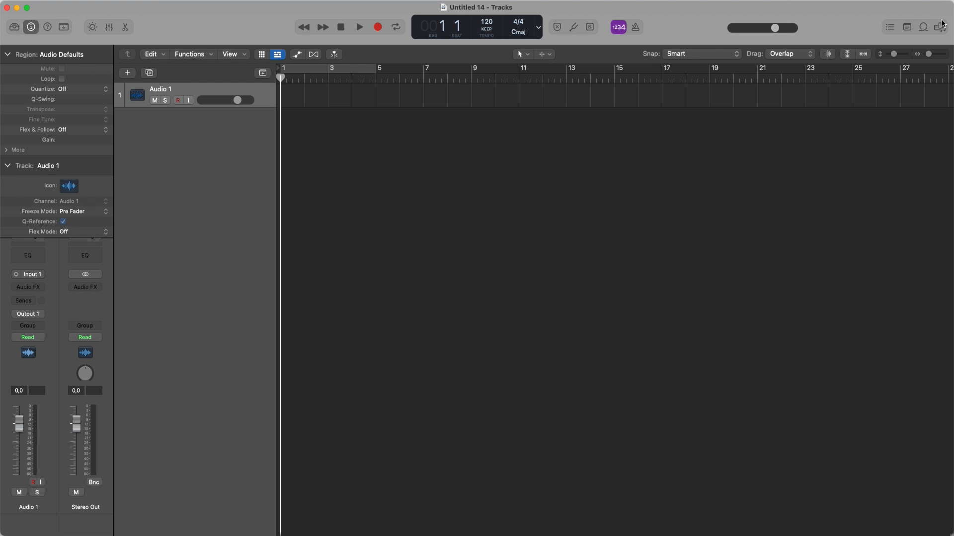
# Add FINAL MASTER.wav from the Desktop to a new track at bar 1, without importing its tempo information or markers
pyautogui.click(940, 26)
pyautogui.click(869, 54)
pyautogui.click(869, 74)
pyautogui.doubleClick(779, 155)
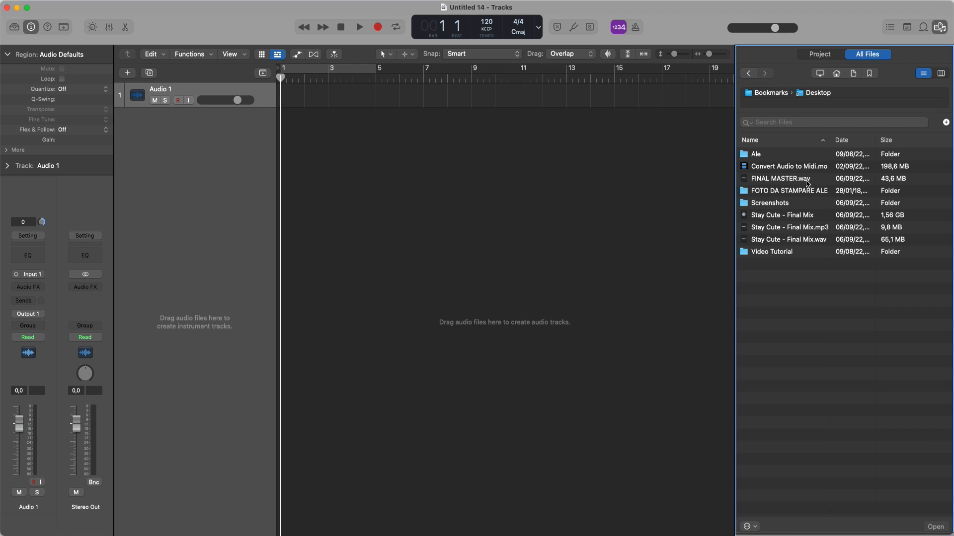
pyautogui.moveTo(807, 181); pyautogui.dragTo(281, 123)
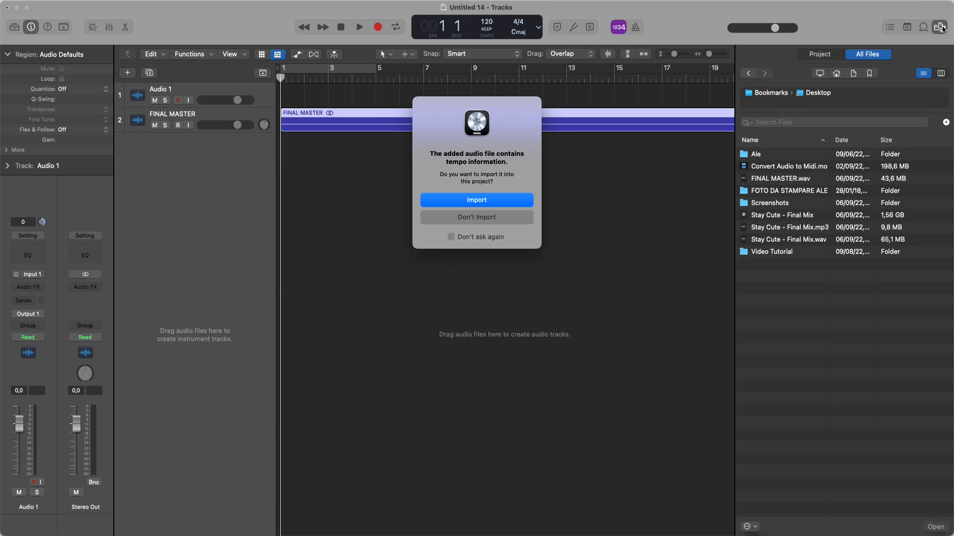
pyautogui.click(463, 220)
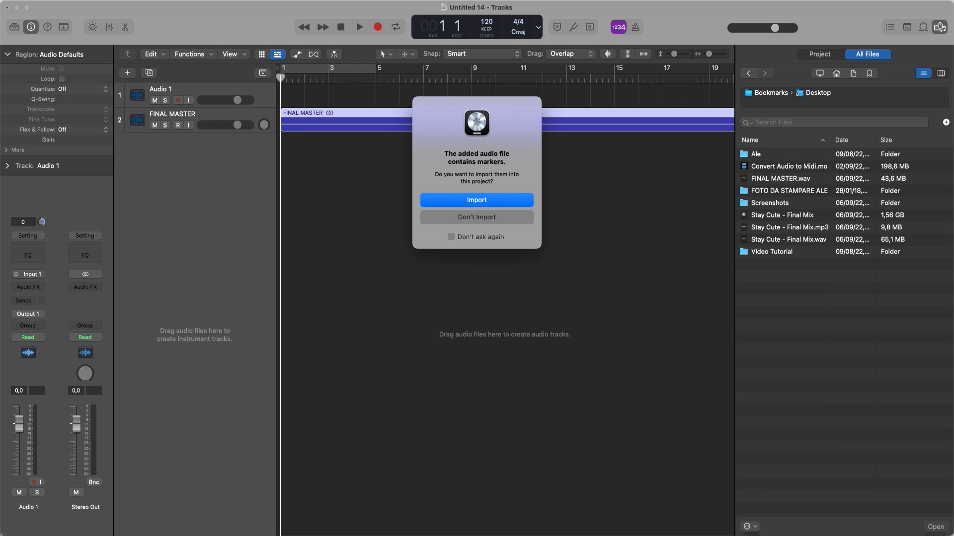
pyautogui.click(486, 217)
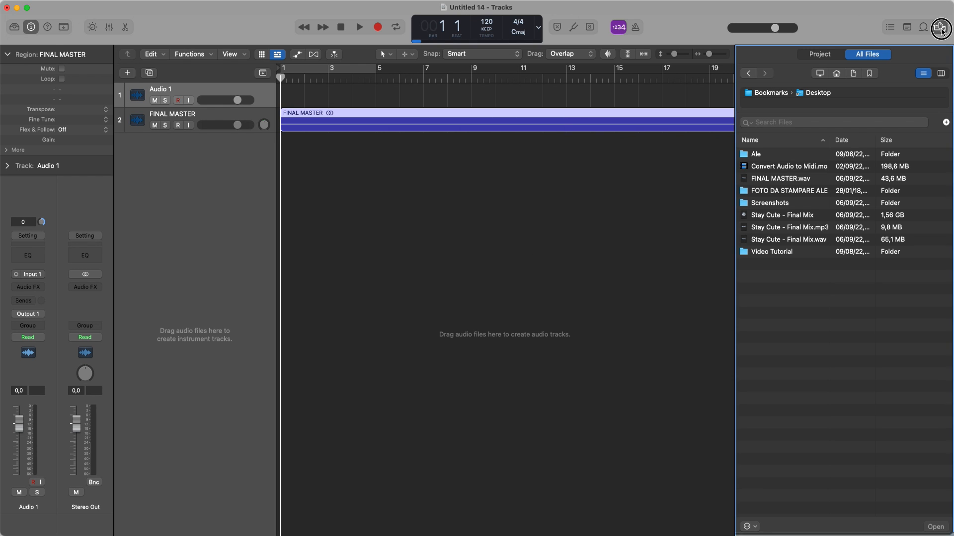
# Close the file browser, select the FINAL MASTER track, fit its region to the window and reset the track's volume to 0,0
pyautogui.press('f')
pyautogui.click(214, 110)
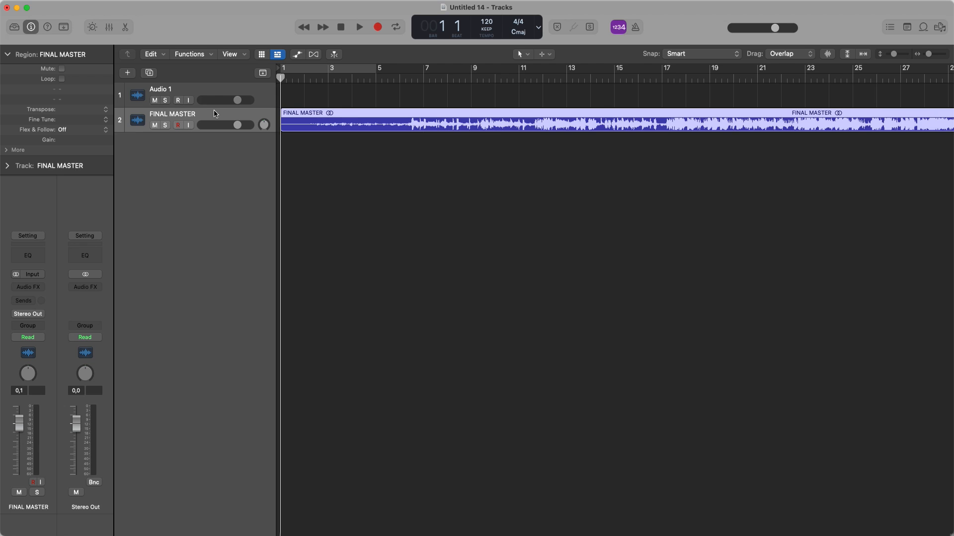
pyautogui.press('z')
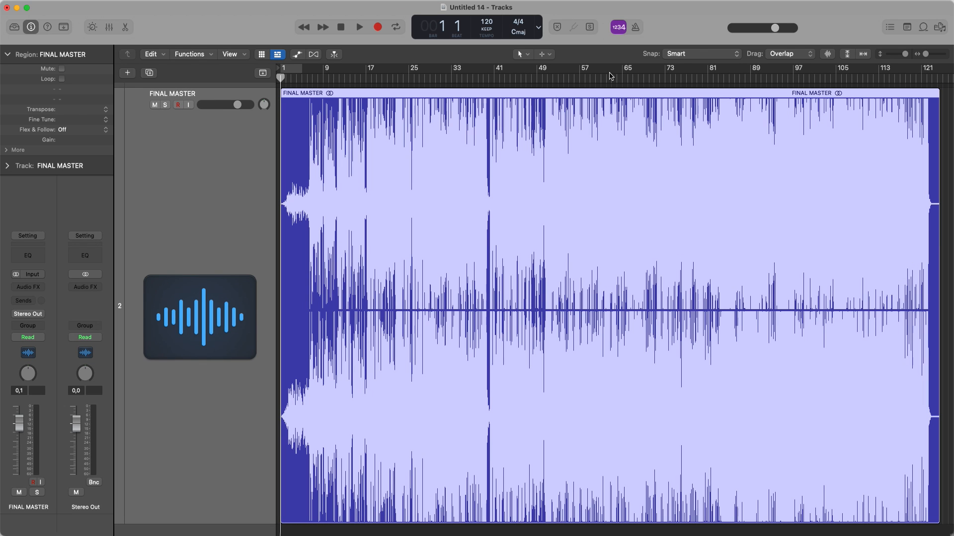
pyautogui.keyDown('alt'); pyautogui.click(18, 426); pyautogui.keyUp('alt')
# Play the master from about bar 60 and examine its waveform peaks up close around bar 64
pyautogui.click(598, 75)
pyautogui.press('space')
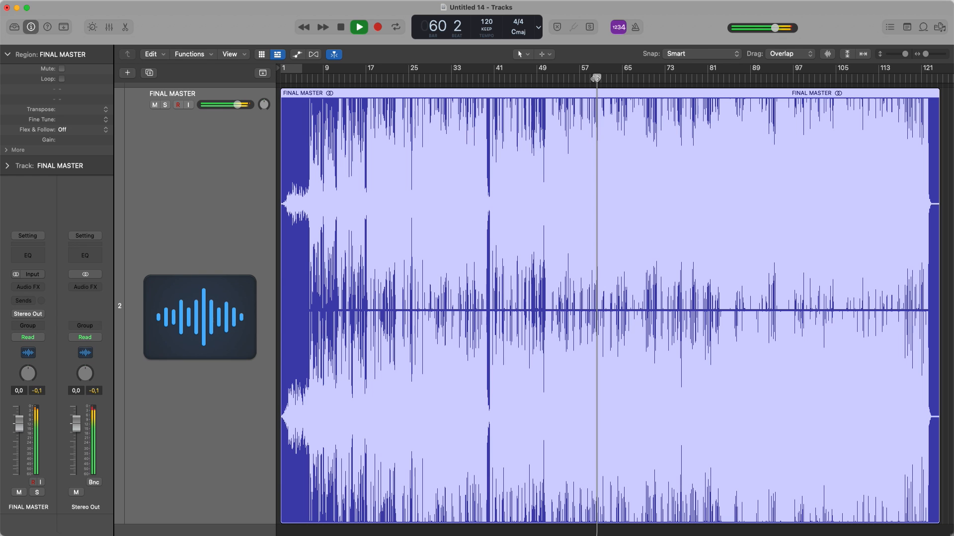
pyautogui.moveTo(587, 141); pyautogui.dragTo(650, 184)
pyautogui.moveTo(557, 129); pyautogui.dragTo(659, 168)
pyautogui.moveTo(550, 138); pyautogui.dragTo(626, 166)
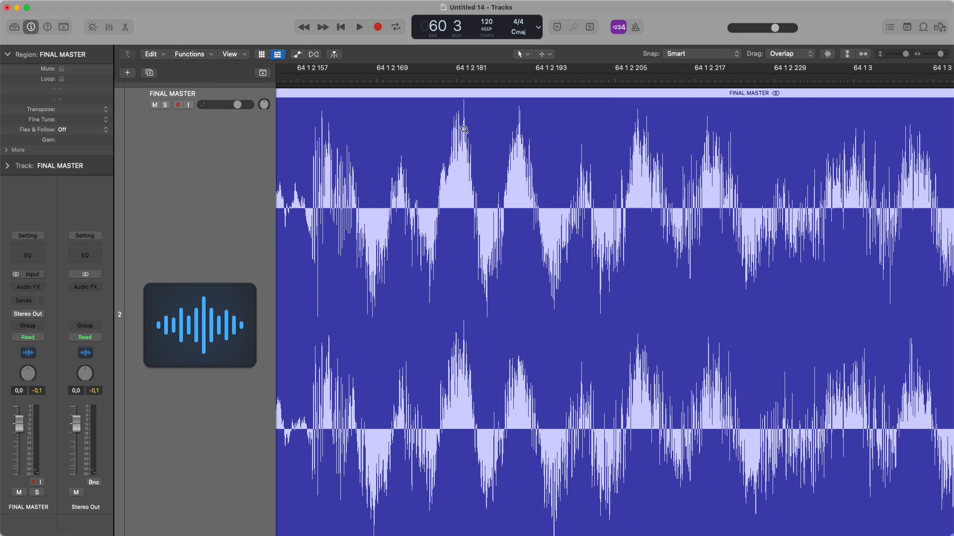
pyautogui.doubleClick(446, 121)
pyautogui.click(445, 121)
pyautogui.click(446, 121)
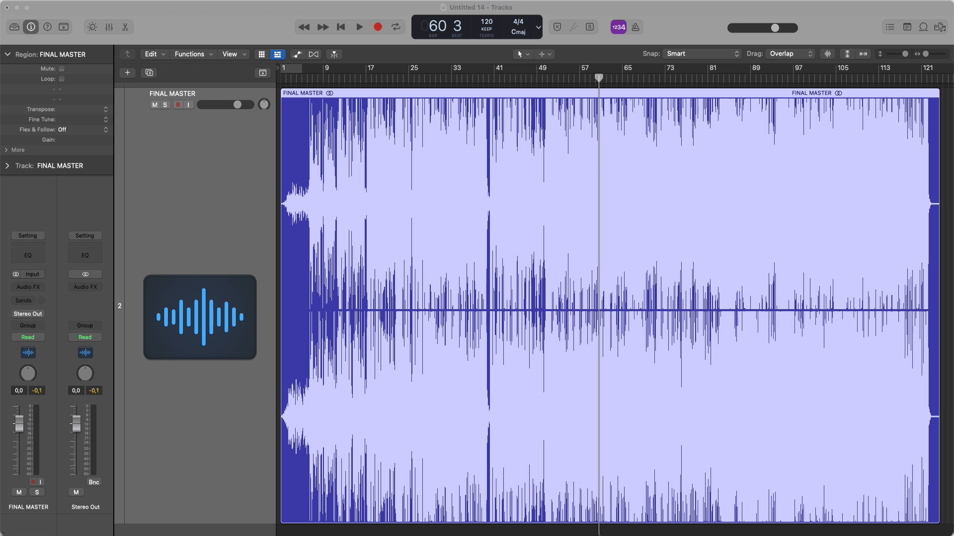
# Switch to Sonoris ISRC Editor and open FINAL MASTER.wav from the Desktop
pyautogui.moveTo(535, 438); pyautogui.dragTo(481, 192)
pyautogui.click(411, 278)
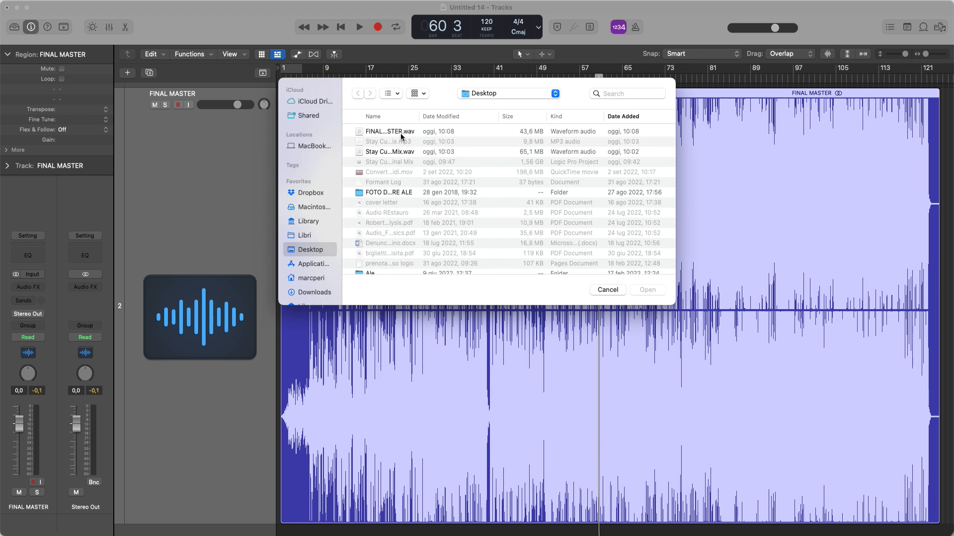
pyautogui.click(403, 132)
pyautogui.click(664, 290)
pyautogui.click(470, 259)
pyautogui.write('IT0000000')
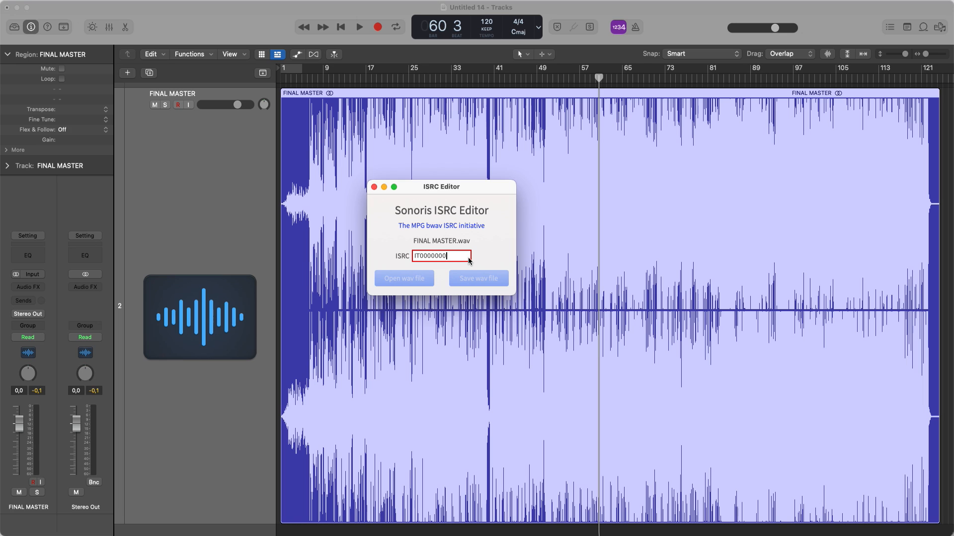
pyautogui.write('OO0000000')
pyautogui.press('BackSpace')
pyautogui.press('BackSpace')
pyautogui.press('BackSpace')
pyautogui.press('BackSpace')
pyautogui.press('BackSpace')
pyautogui.press('BackSpace')
pyautogui.press('BackSpace')
pyautogui.press('BackSpace')
pyautogui.press('BackSpace')
pyautogui.press('BackSpace')
pyautogui.press('BackSpace')
pyautogui.press('BackSpace')
pyautogui.press('BackSpace')
pyautogui.press('BackSpace')
pyautogui.write('000000000')
pyautogui.press('BackSpace')
pyautogui.press('BackSpace')
# Save the coded file as FINAL MASTER on the Desktop, replacing the existing file
pyautogui.click(465, 280)
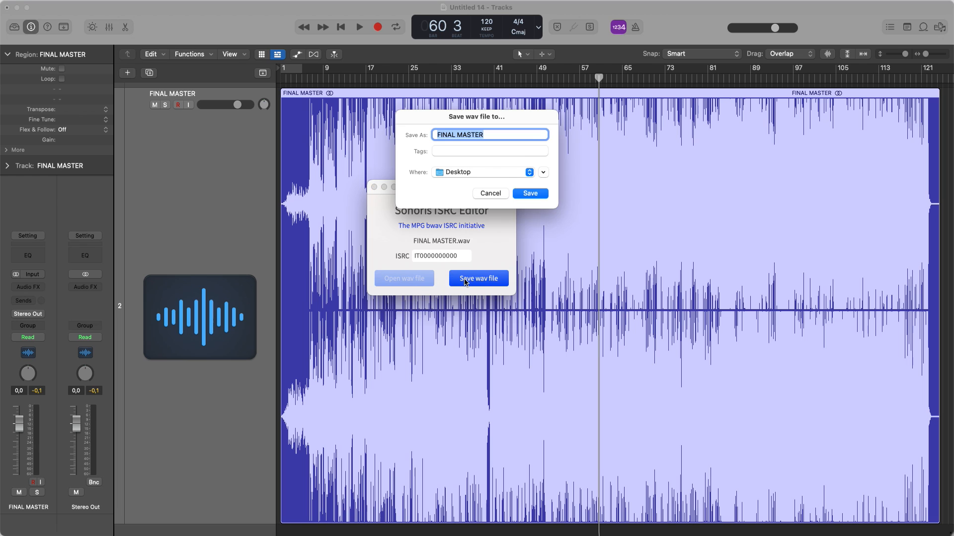
pyautogui.click(530, 193)
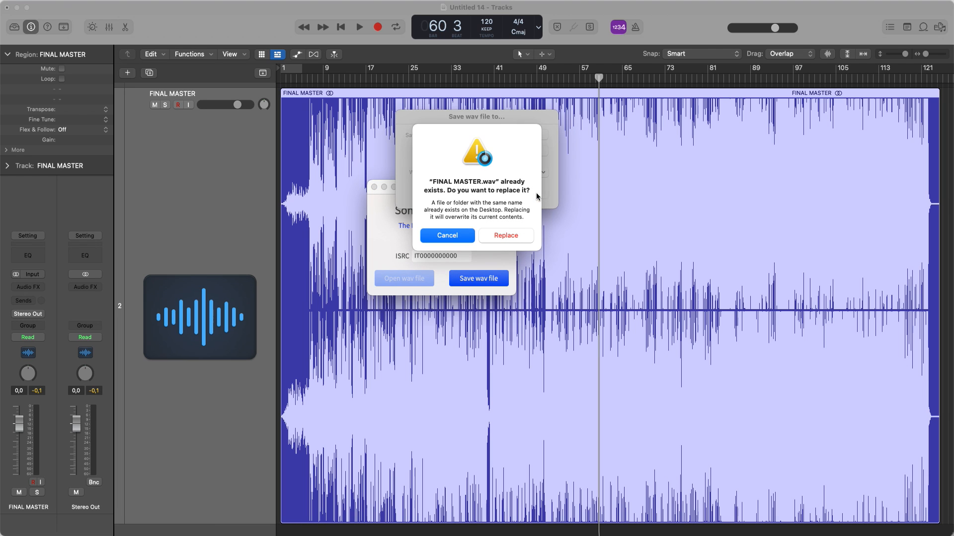
pyautogui.click(506, 235)
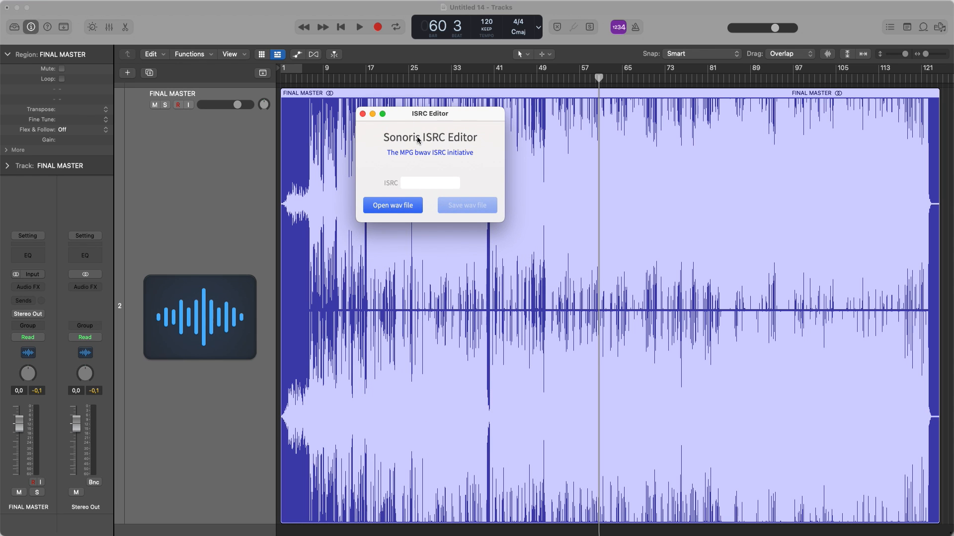
# Reopen the saved FINAL MASTER.wav in the ISRC editor to check its stored code
pyautogui.click(401, 205)
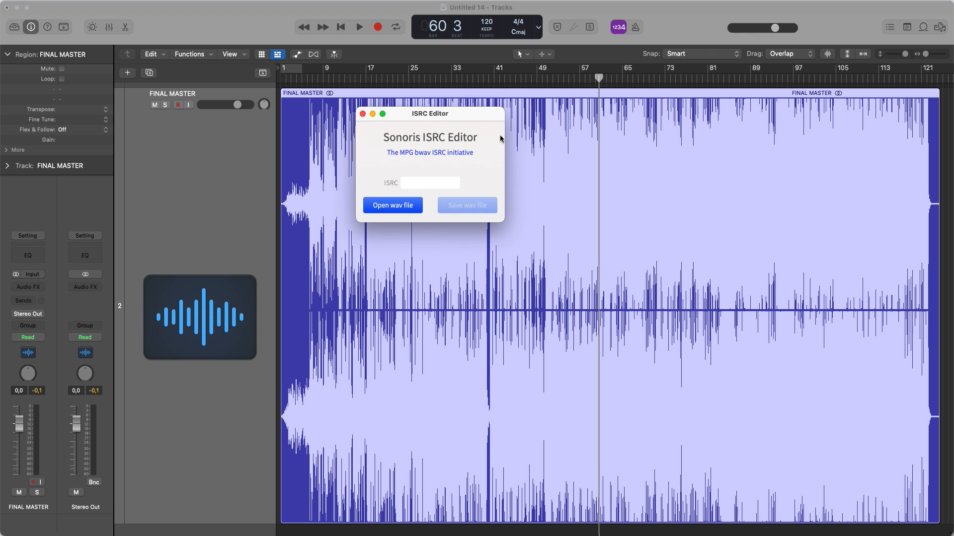
pyautogui.click(419, 131)
pyautogui.click(654, 291)
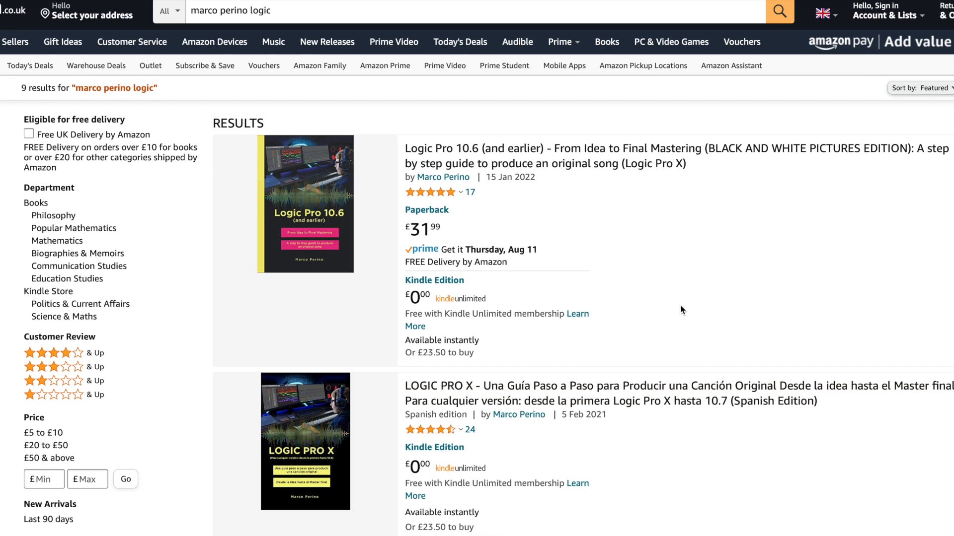
# Look through the Amazon search results for the Logic Pro books and their language editions
pyautogui.scroll(-2, 680, 305)
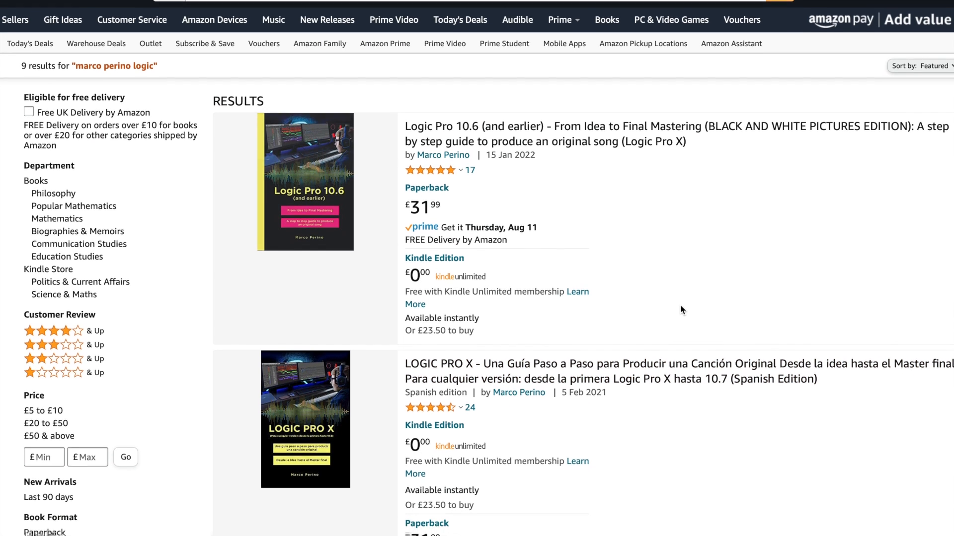
pyautogui.scroll(-5, 681, 305)
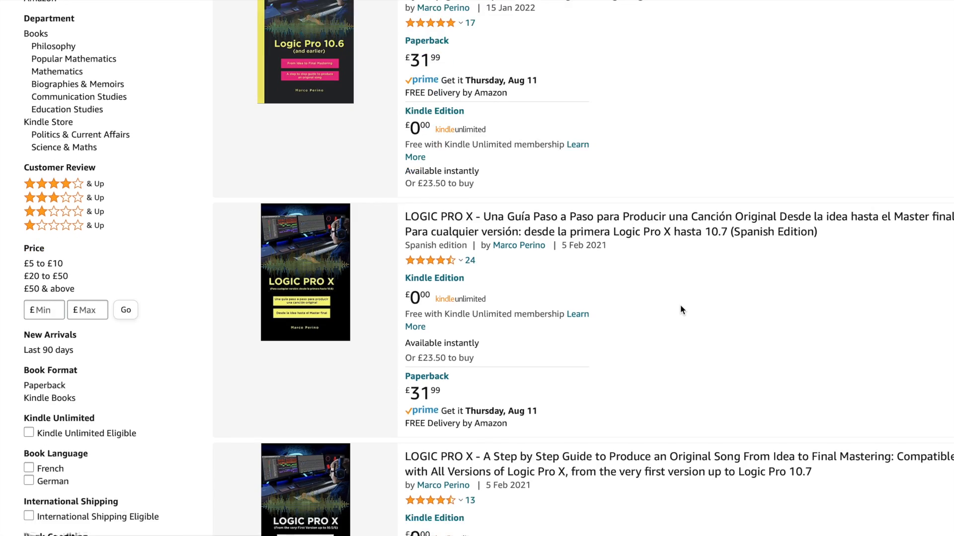
pyautogui.scroll(-4, 680, 306)
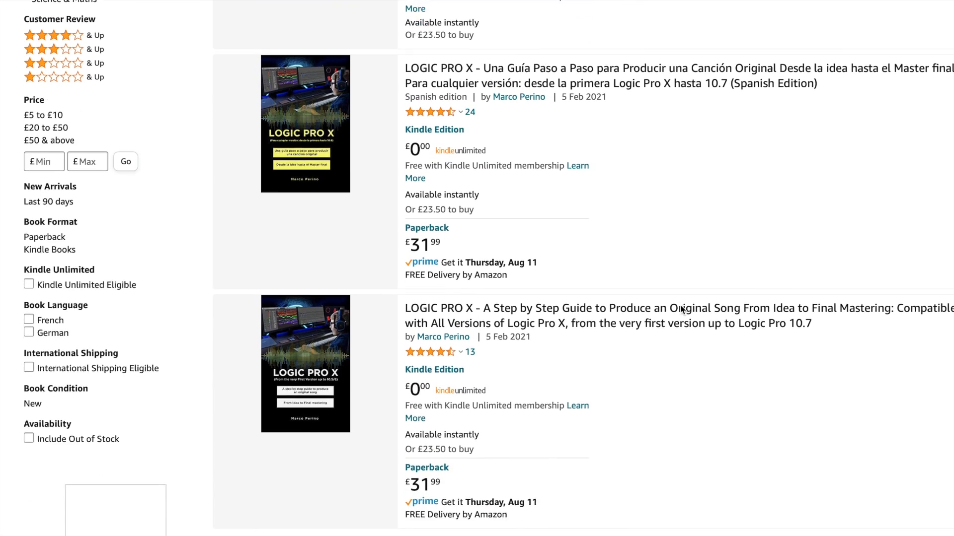
pyautogui.scroll(-5, 680, 306)
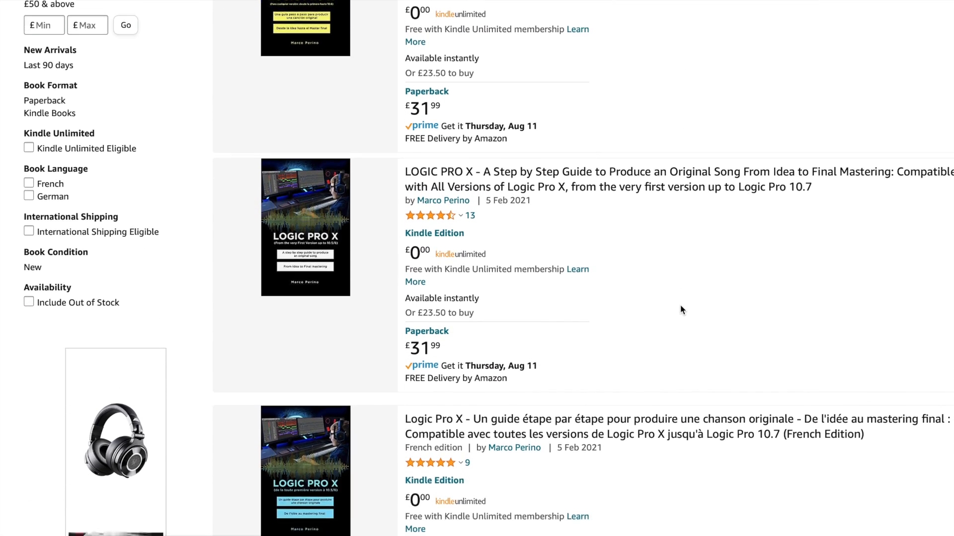
pyautogui.scroll(-6, 680, 306)
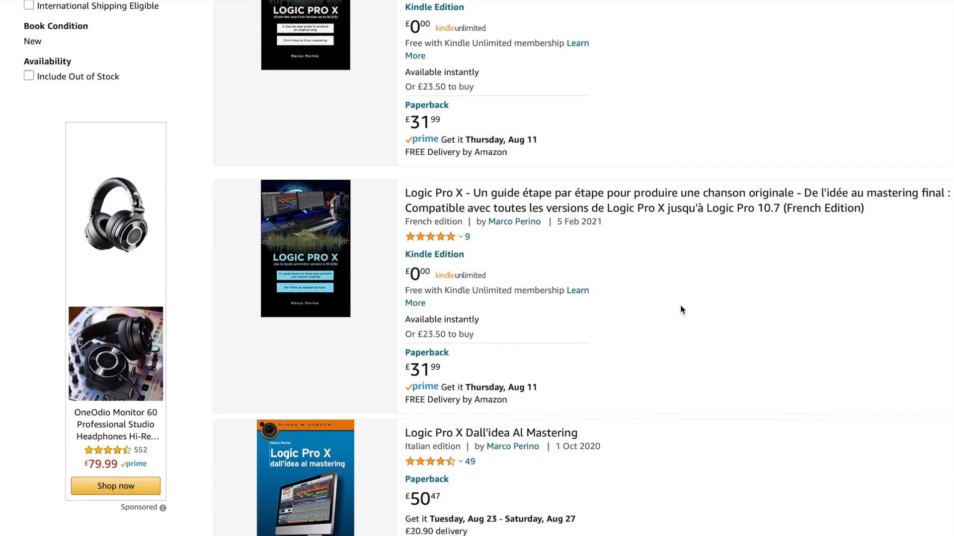
pyautogui.scroll(-4, 680, 306)
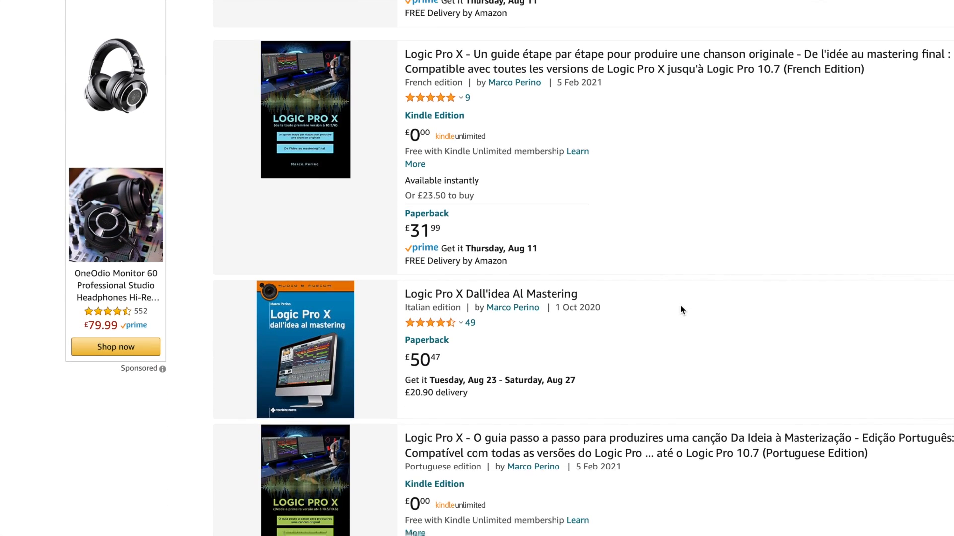
pyautogui.scroll(-2, 680, 308)
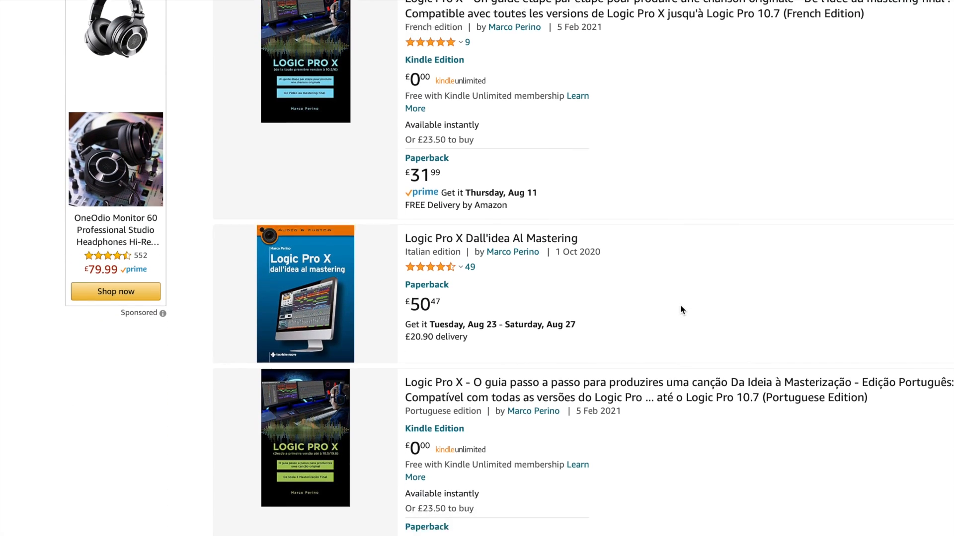
pyautogui.scroll(-3, 680, 309)
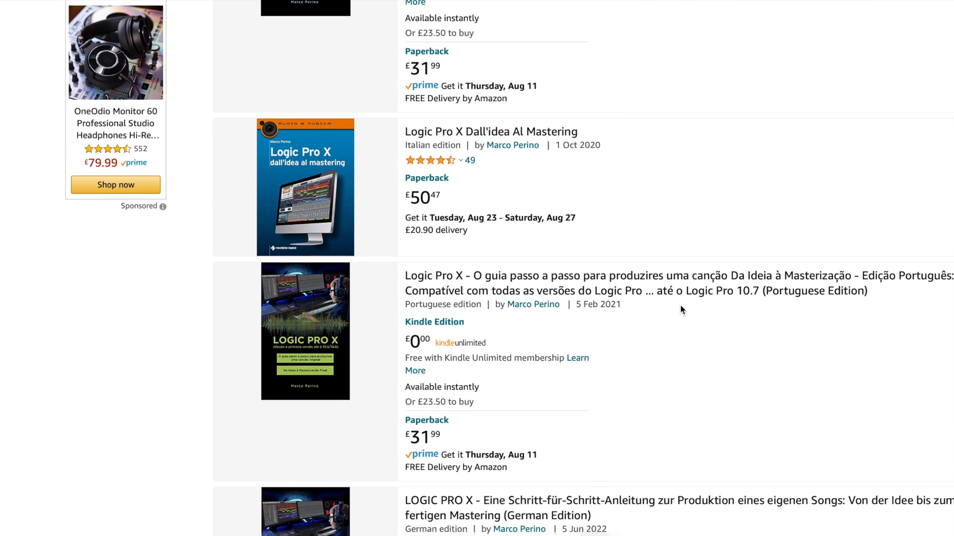